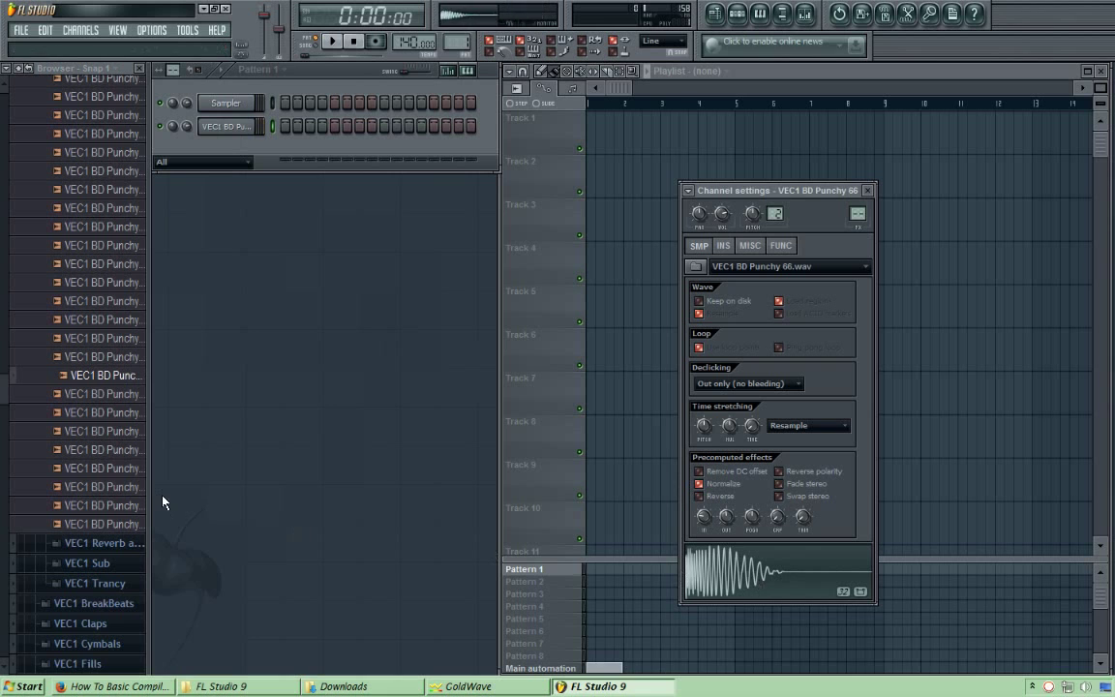
Audition kick samples in the VEC1 Punchy and VEC1 Reverb bassdrum folders, closing the folders when done.
click(136, 467)
click(129, 524)
click(130, 543)
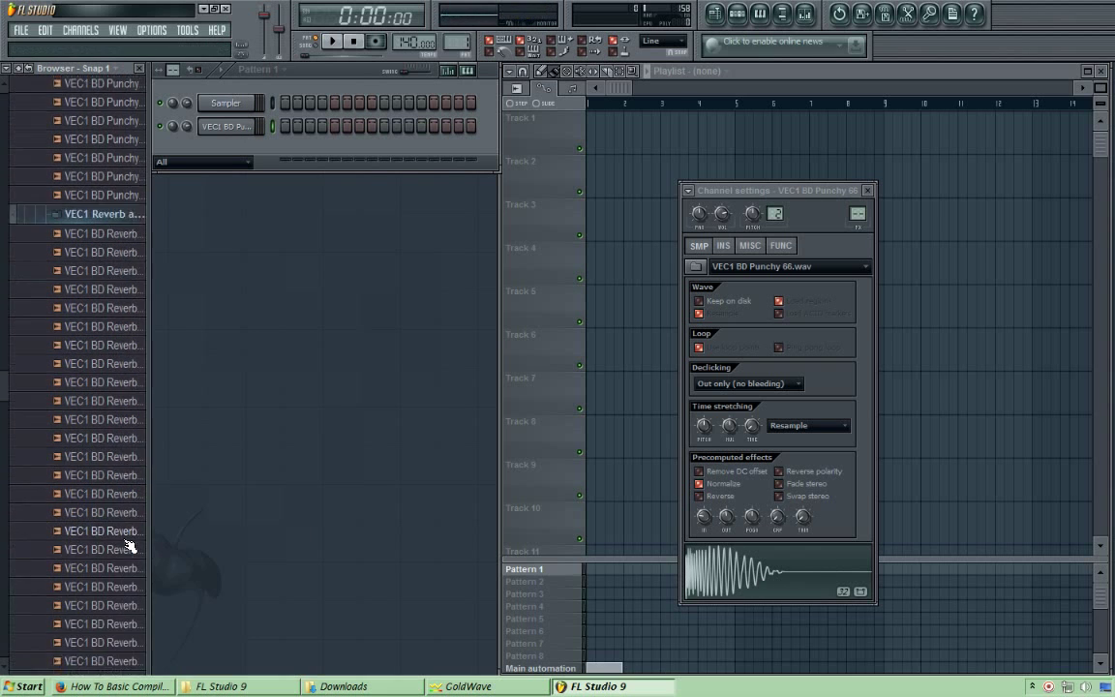
click(79, 236)
scroll(89, 252, up, 4)
click(121, 310)
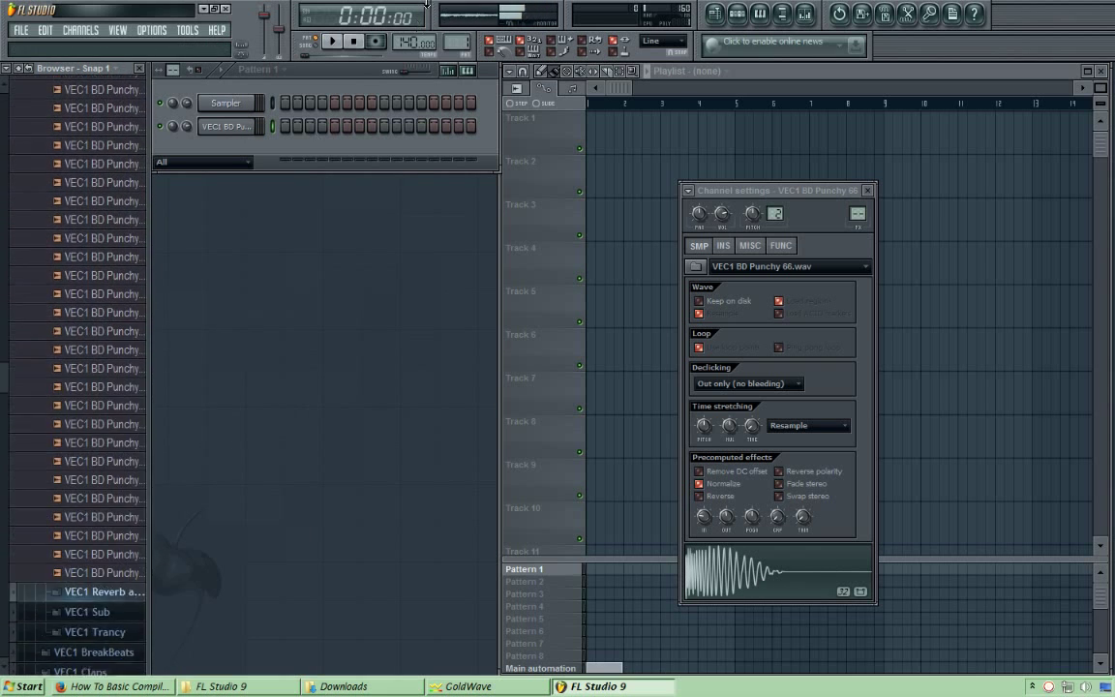
scroll(134, 209, up, 1)
scroll(135, 209, up, 5)
scroll(135, 212, up, 6)
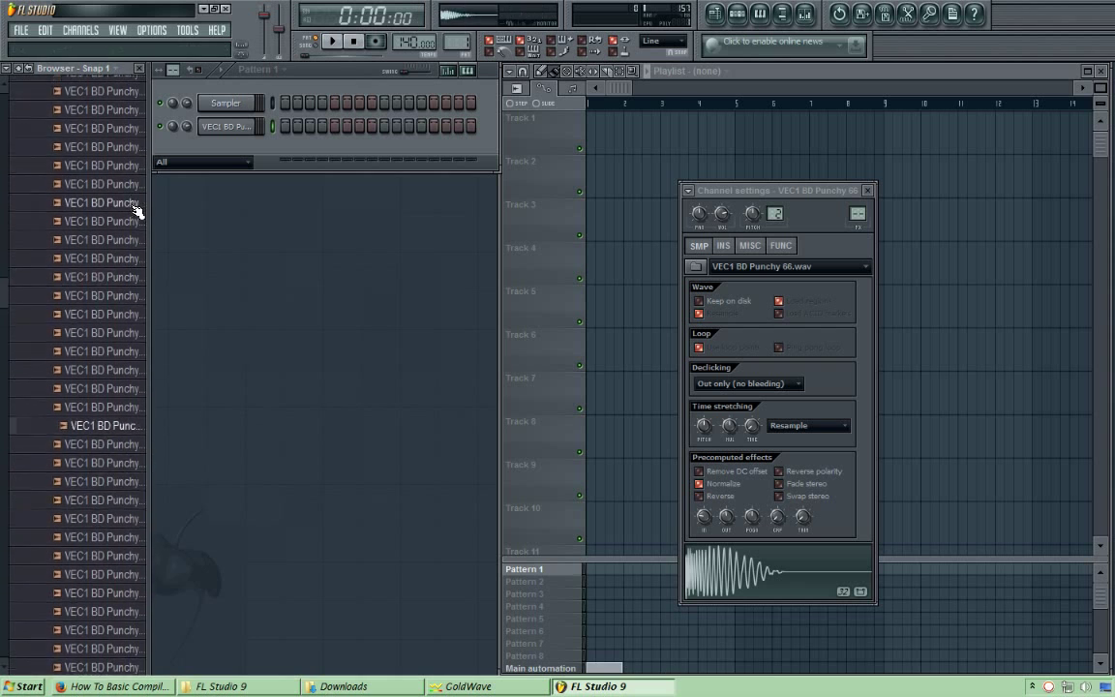
click(120, 253)
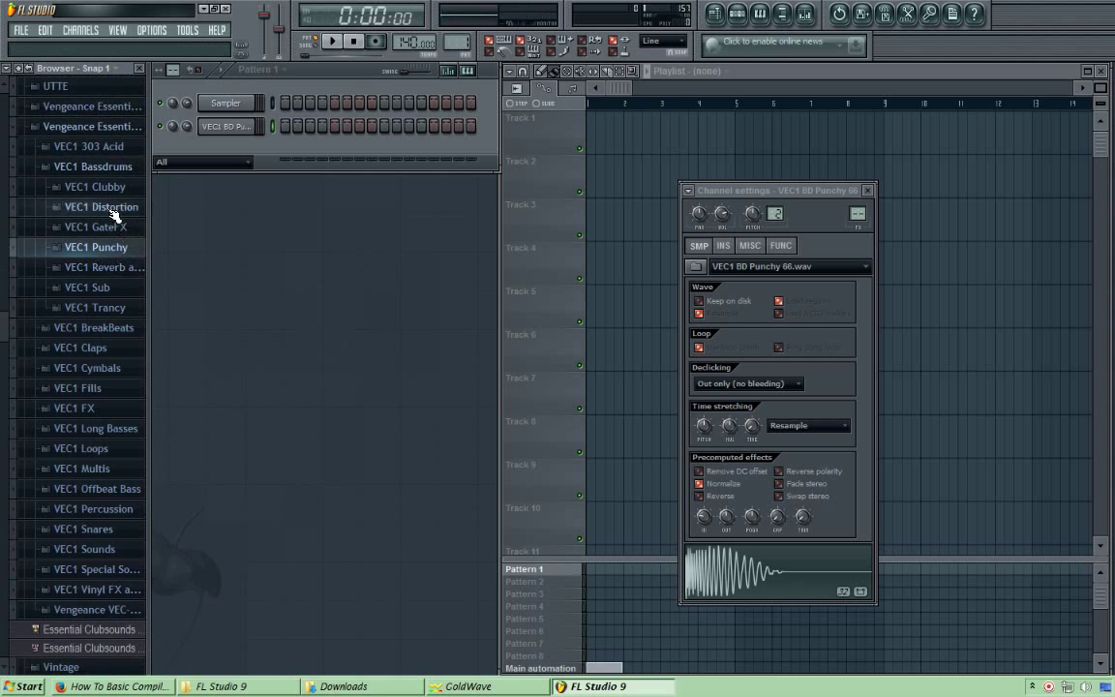
Audition samples in the VEC1 GateFX folder and add VEC1 BD GateFX 26 as a new channel.
click(122, 227)
click(109, 334)
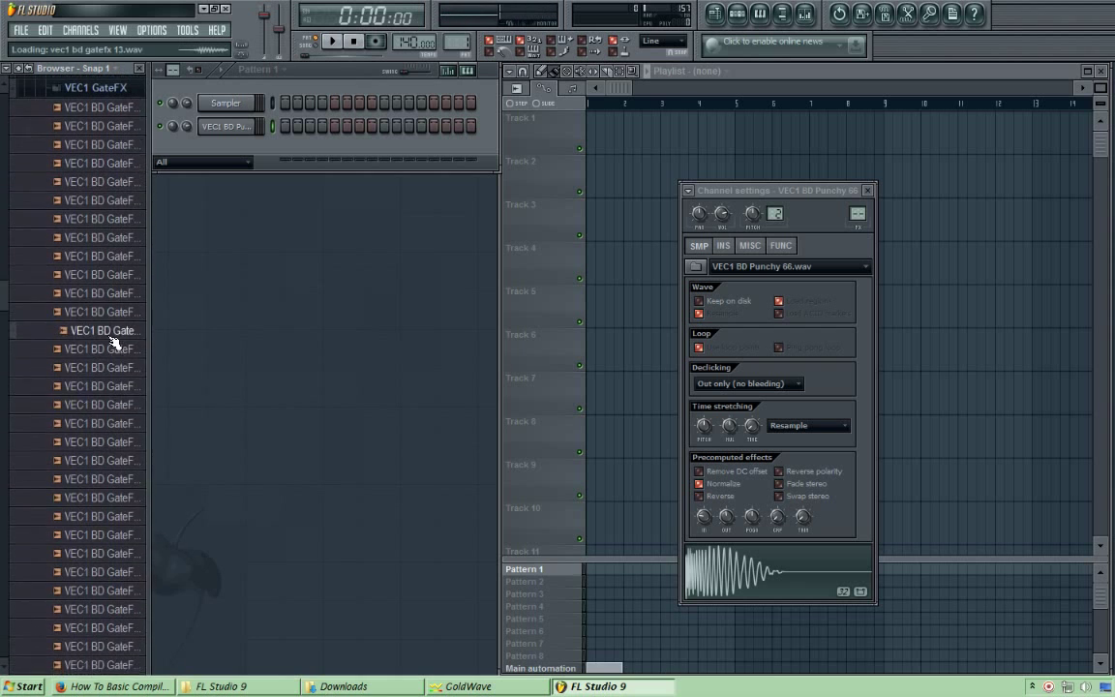
click(108, 406)
click(89, 481)
click(91, 551)
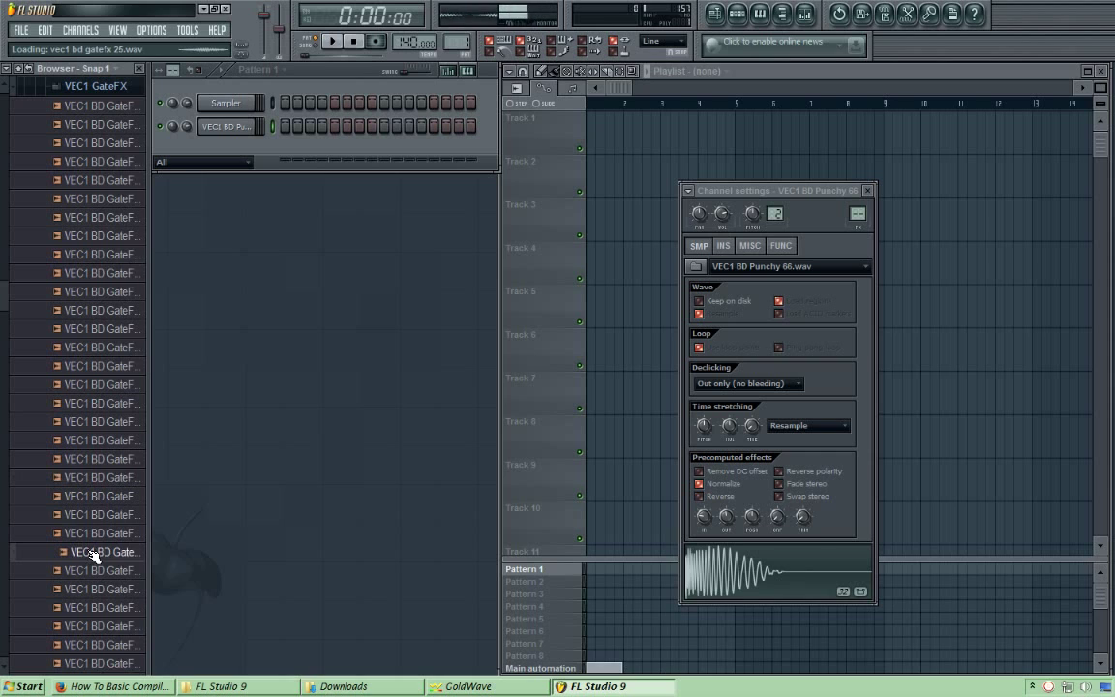
click(106, 571)
drag(106, 573, 229, 144)
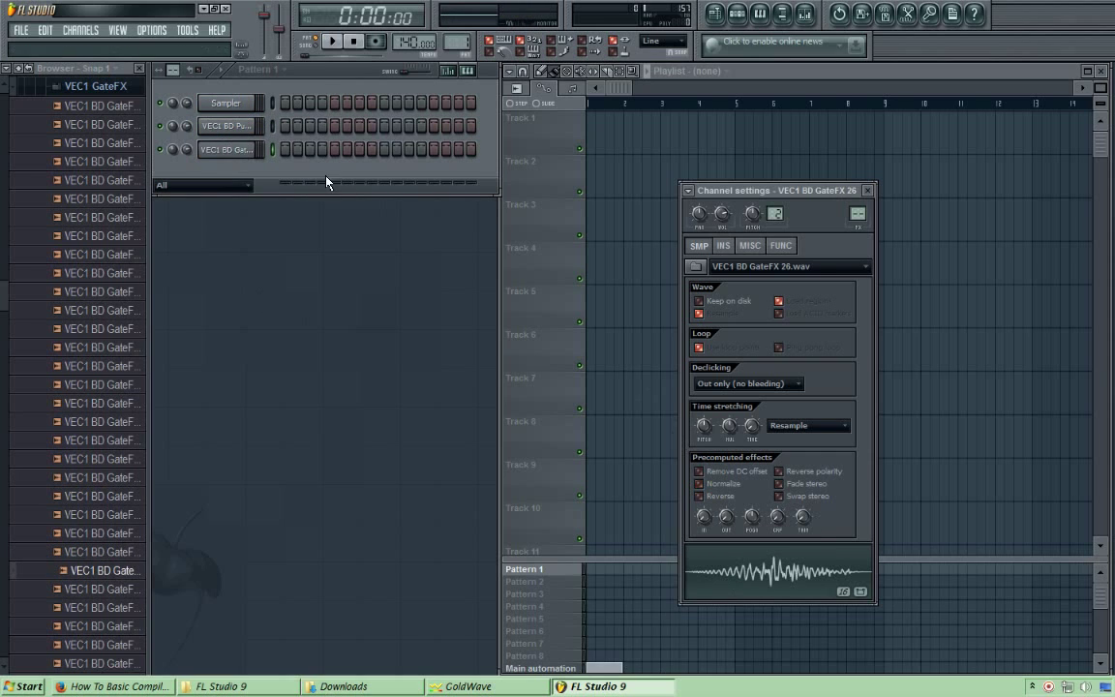
Fill every fourth step, from step 1, in the Punchy and GateFX 26 channels while playing the pattern.
right_click(228, 129)
click(299, 248)
key(space)
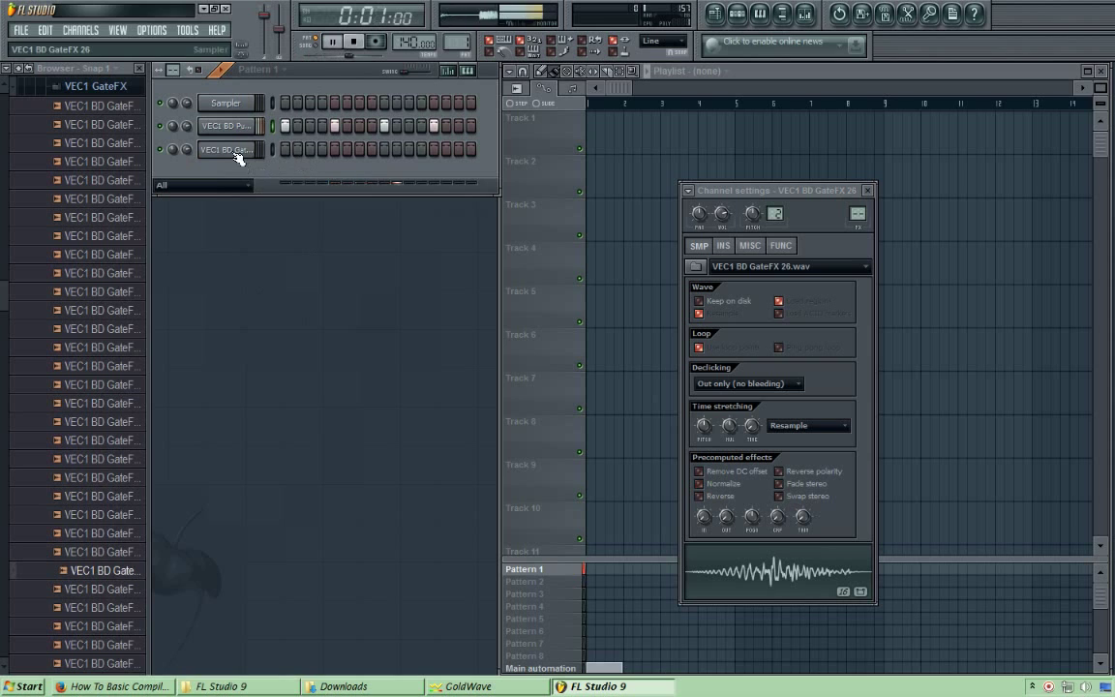
click(318, 276)
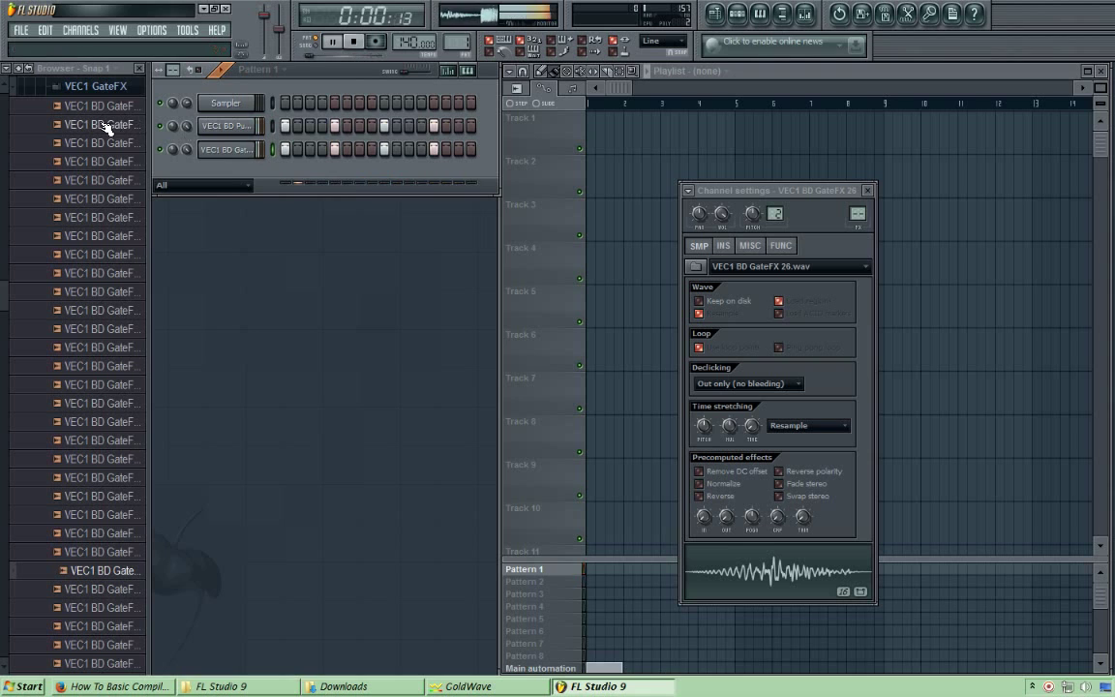
Add VEC1 BD GateFX 02 as a channel with hits every fourth step, and reverse the polarity of both GateFX channels.
drag(104, 122, 221, 178)
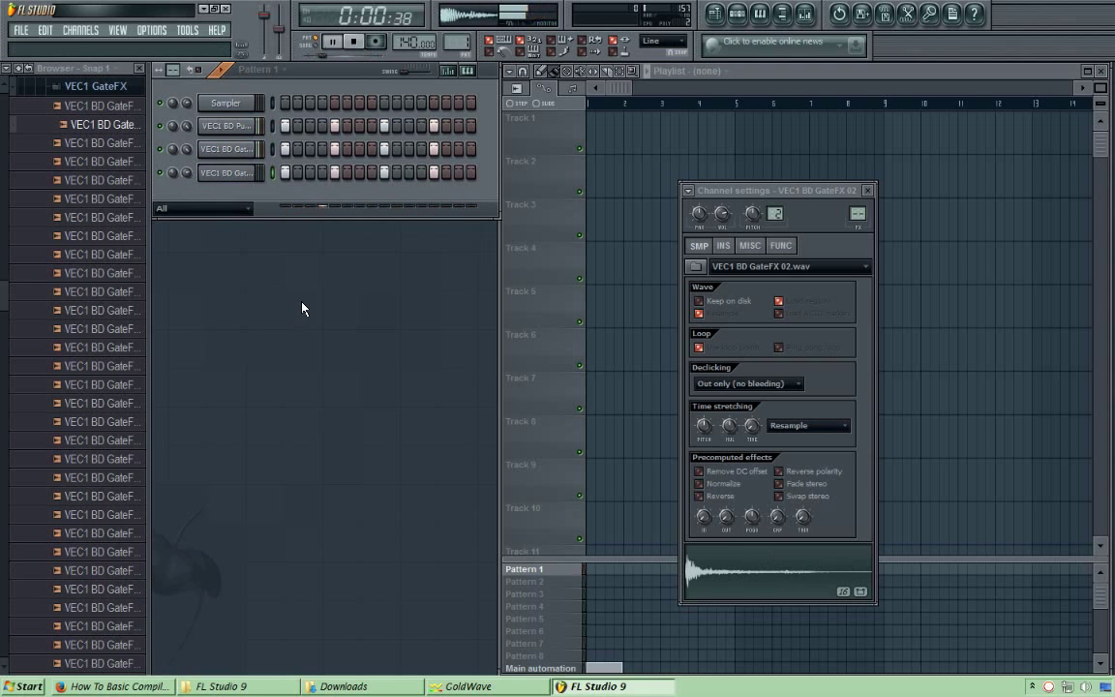
click(779, 471)
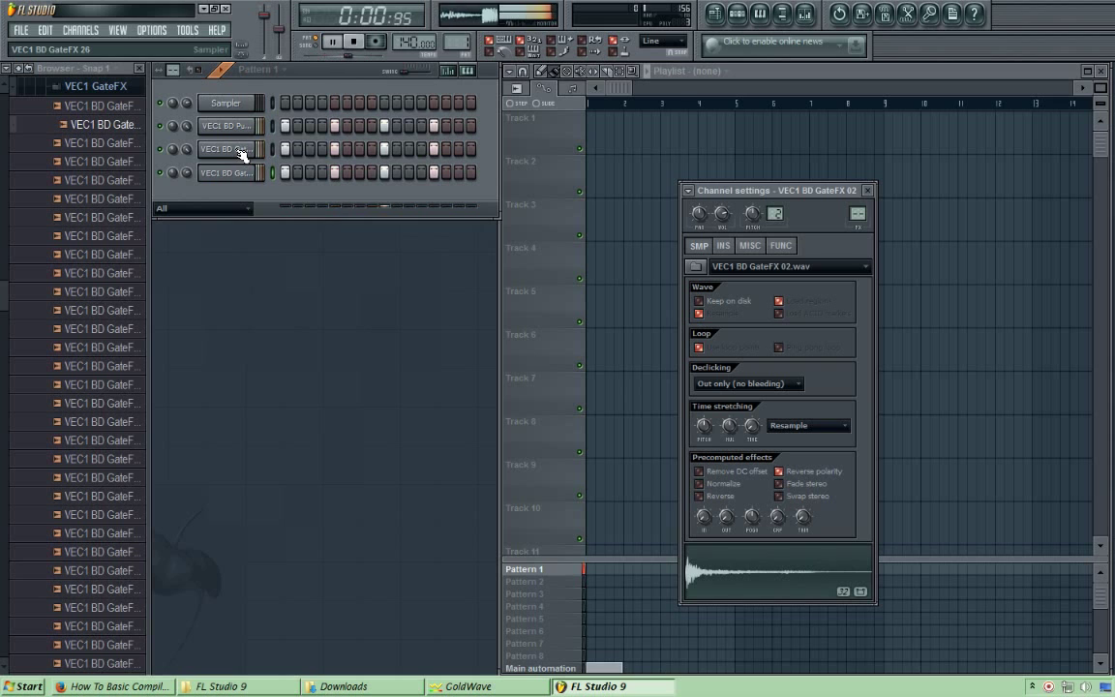
click(232, 151)
click(800, 473)
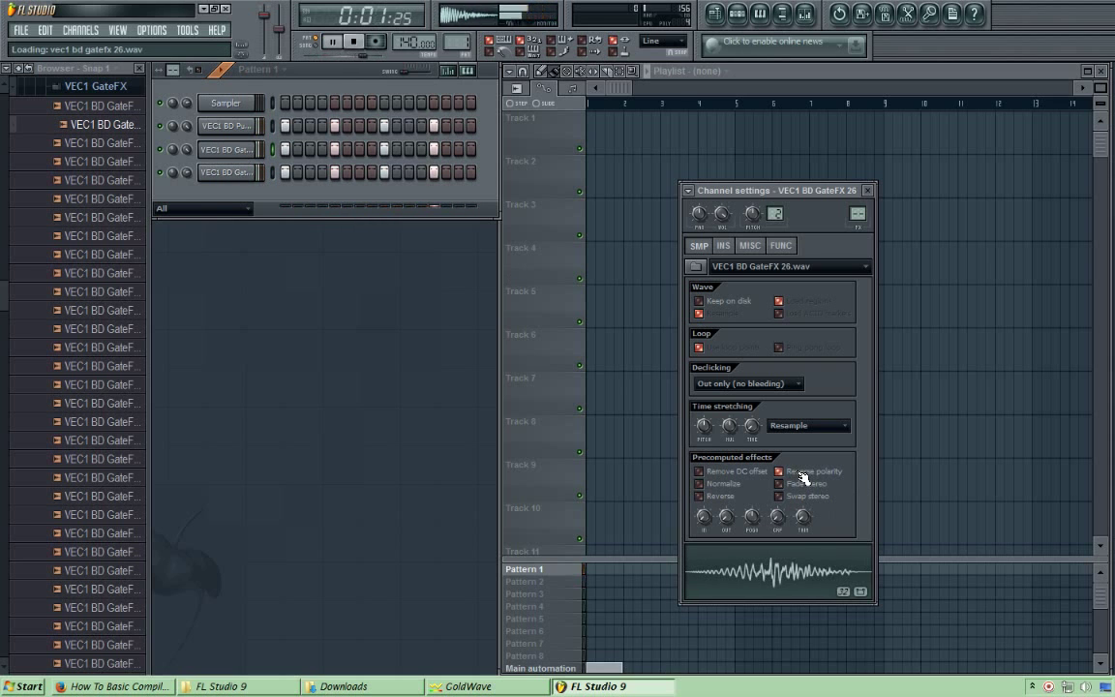
Try VEC1 BD Punchy 19 in the Punchy channel and adjust its precomputed effects while the pattern plays.
click(107, 92)
scroll(116, 213, up, 3)
click(143, 274)
scroll(143, 286, down, 5)
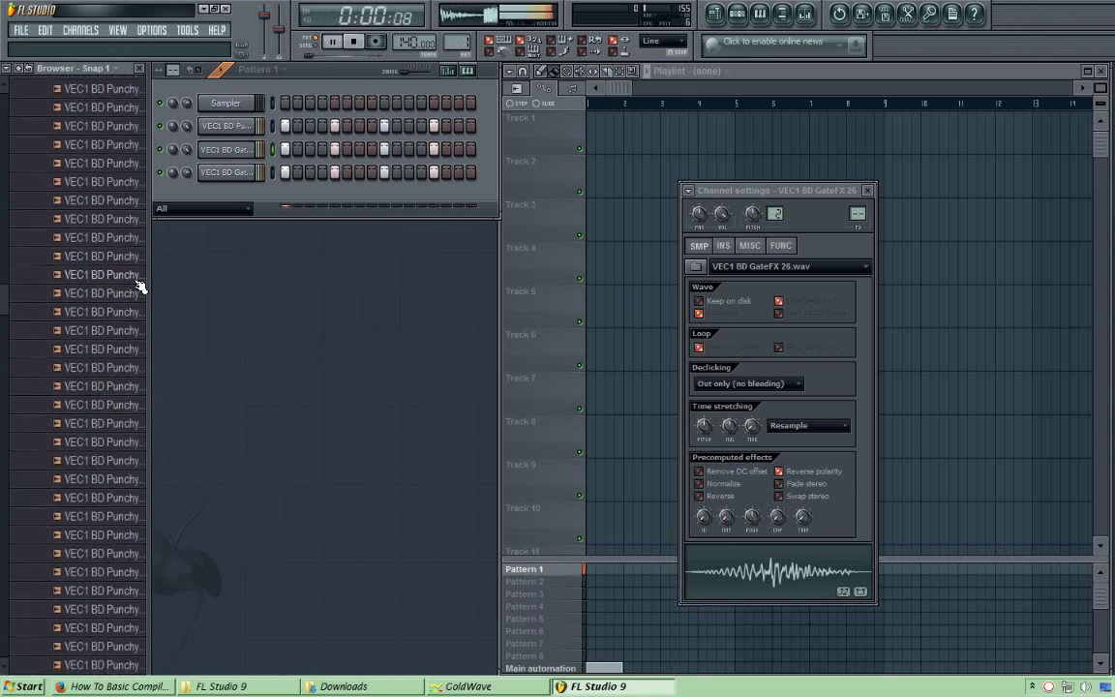
click(129, 274)
drag(129, 273, 232, 128)
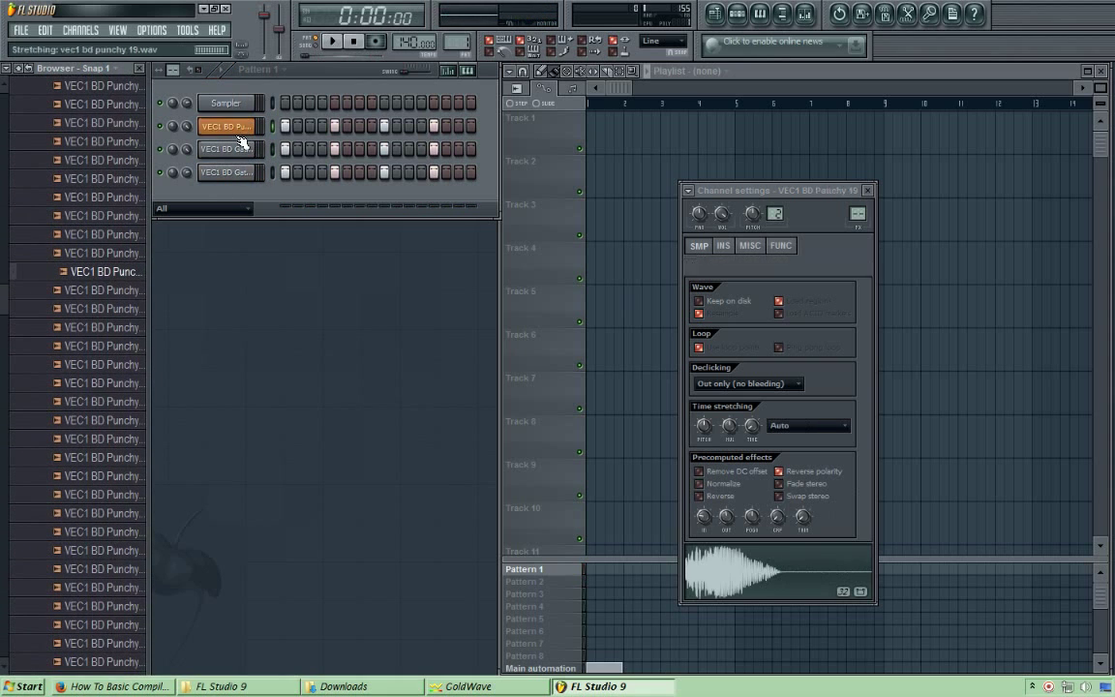
key(space)
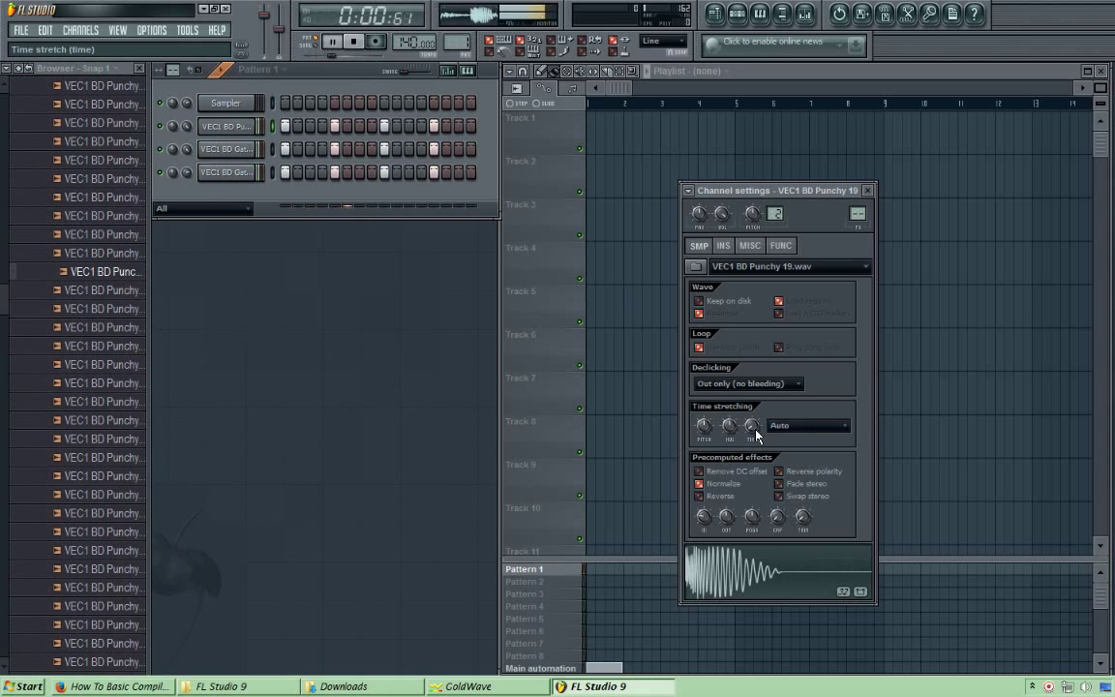
drag(728, 516, 700, 514)
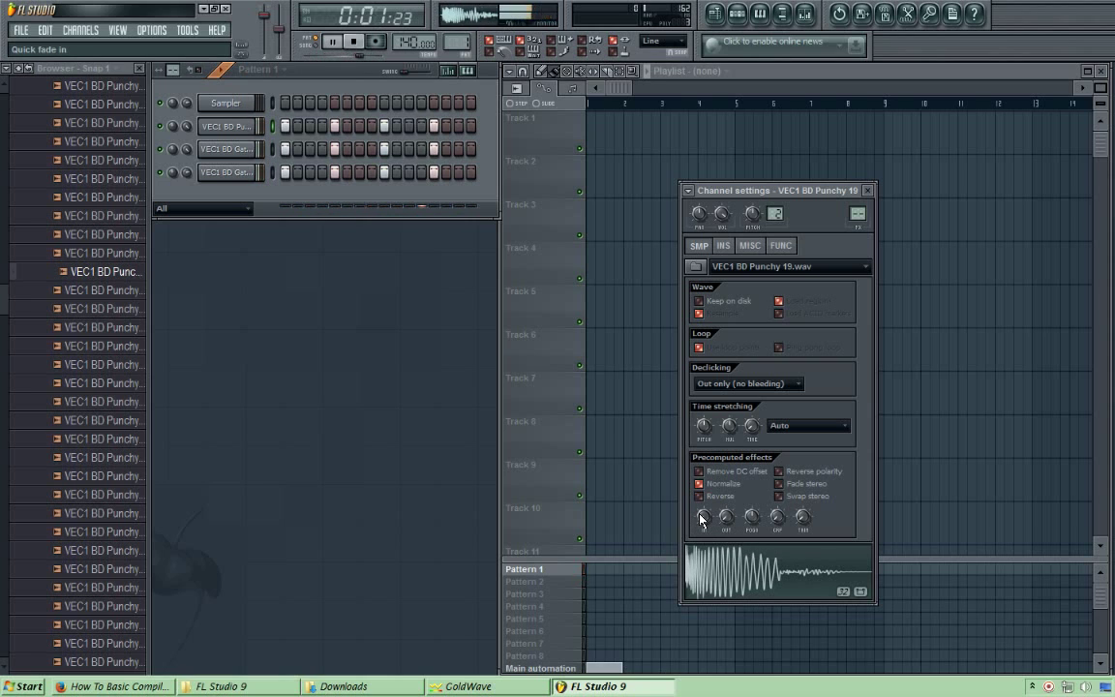
key(space)
Audition more Punchy kicks and try VEC1 BD Punchy 24 in the Punchy channel with the pattern playing.
click(97, 327)
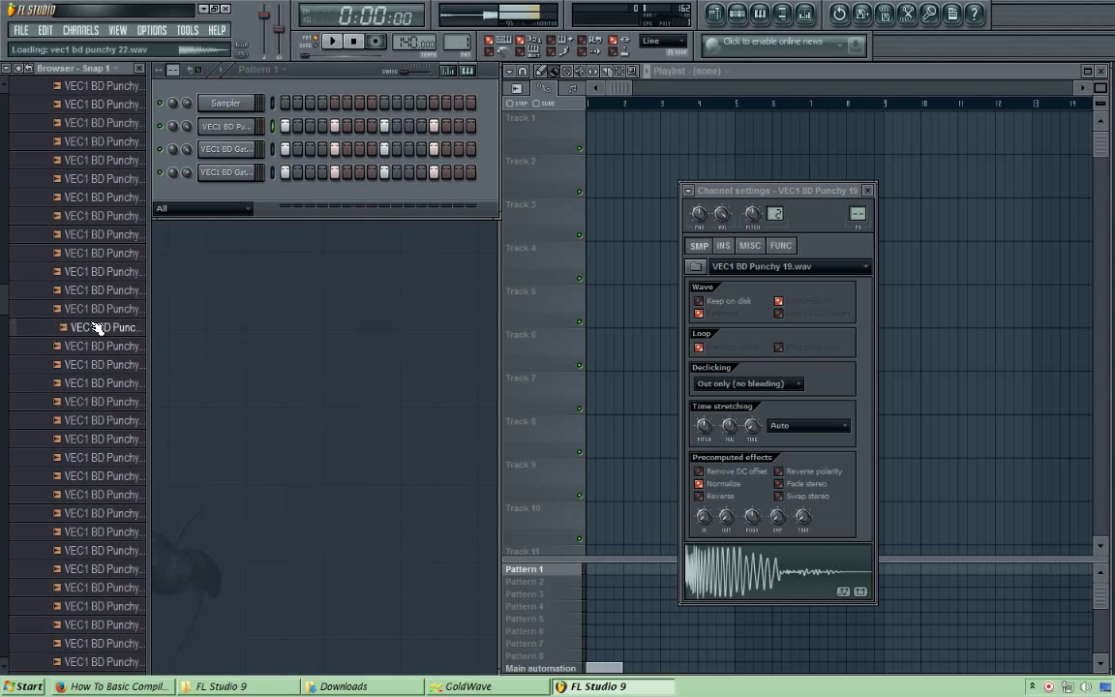
click(111, 347)
click(126, 367)
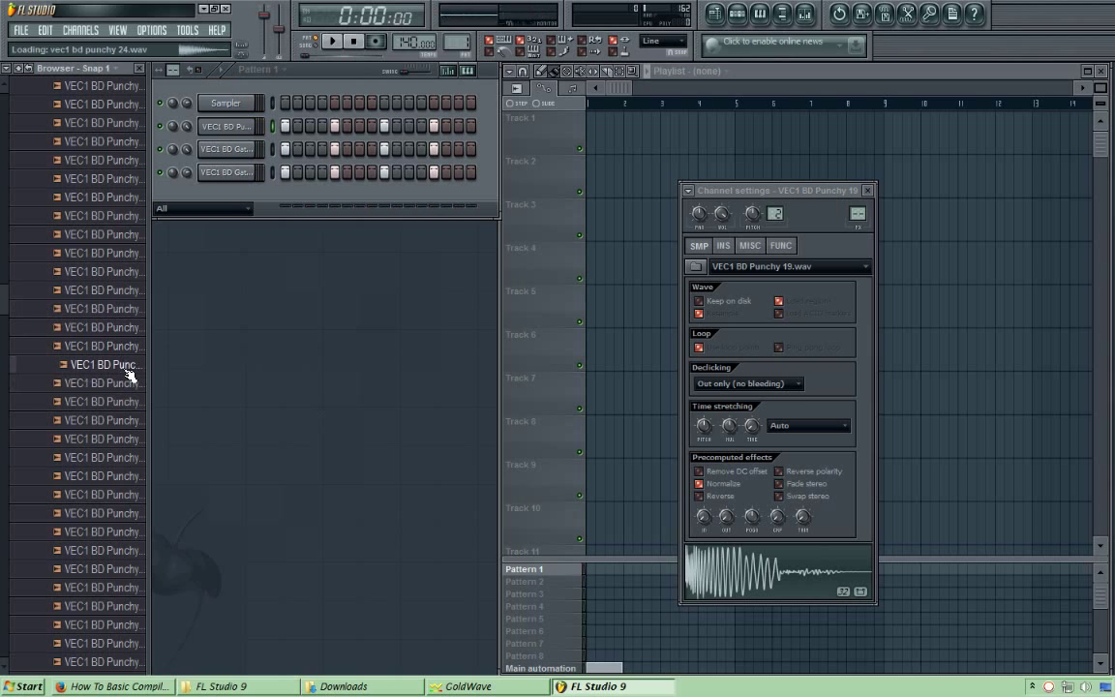
drag(126, 375, 228, 127)
key(space)
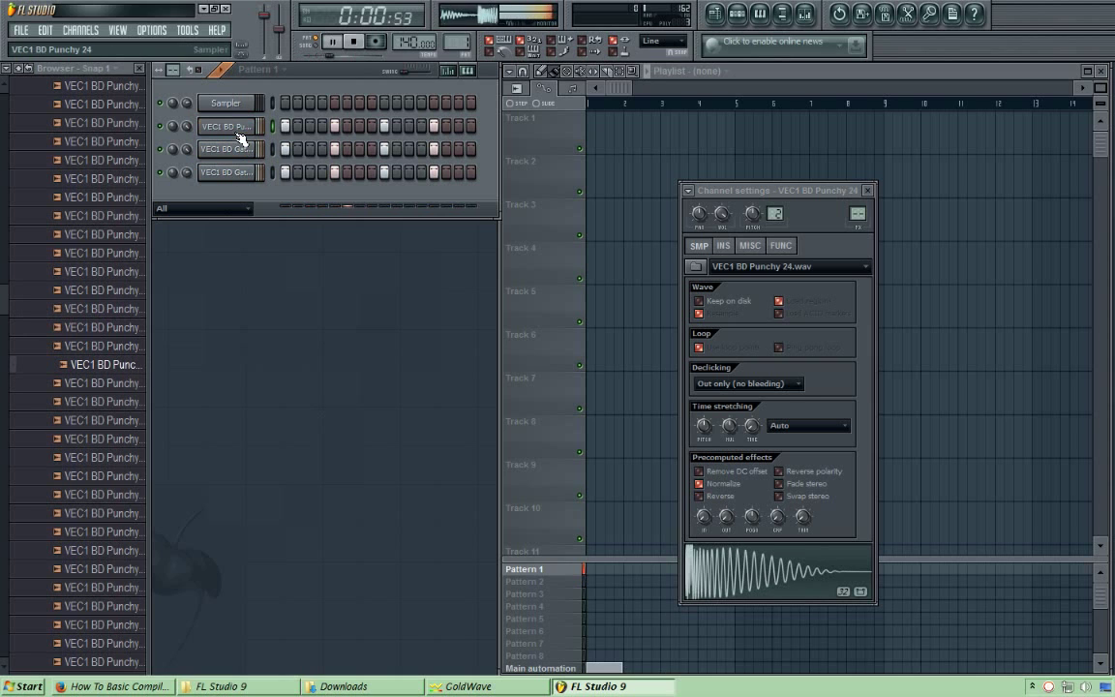
key(space)
Load VEC1 BD Punchy 30 into the Punchy channel, reverse its polarity and play the pattern.
click(130, 480)
drag(130, 480, 239, 128)
key(space)
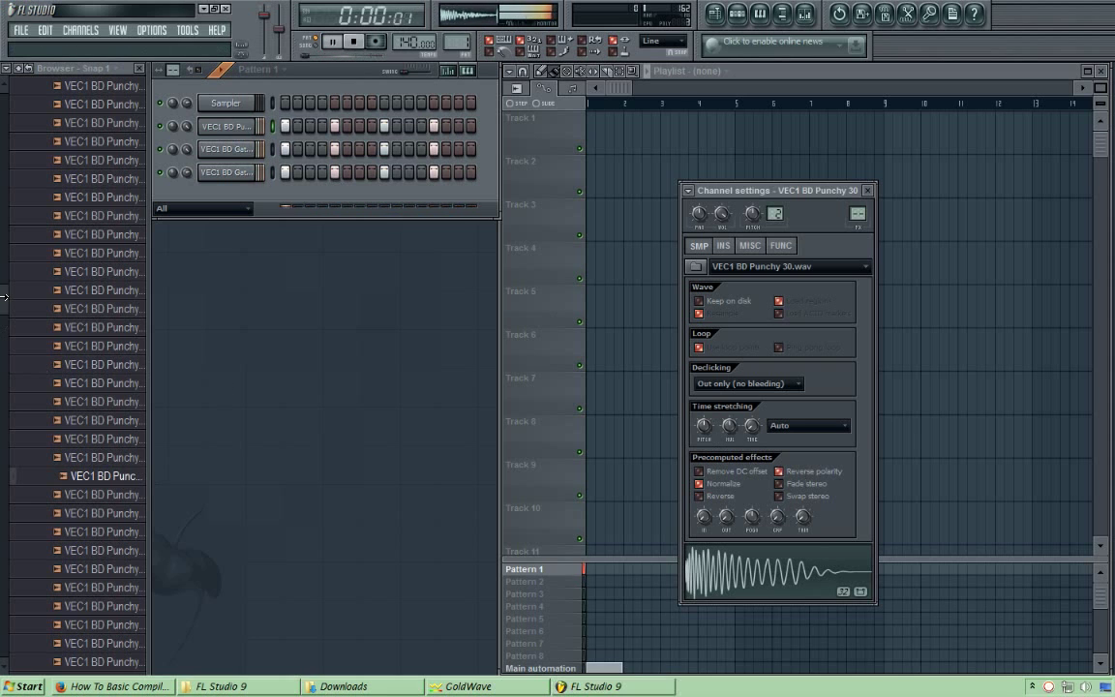
Return to the VEC1 GateFX folder and try VEC1 BD GateFX 22 in the last channel.
scroll(65, 249, up, 5)
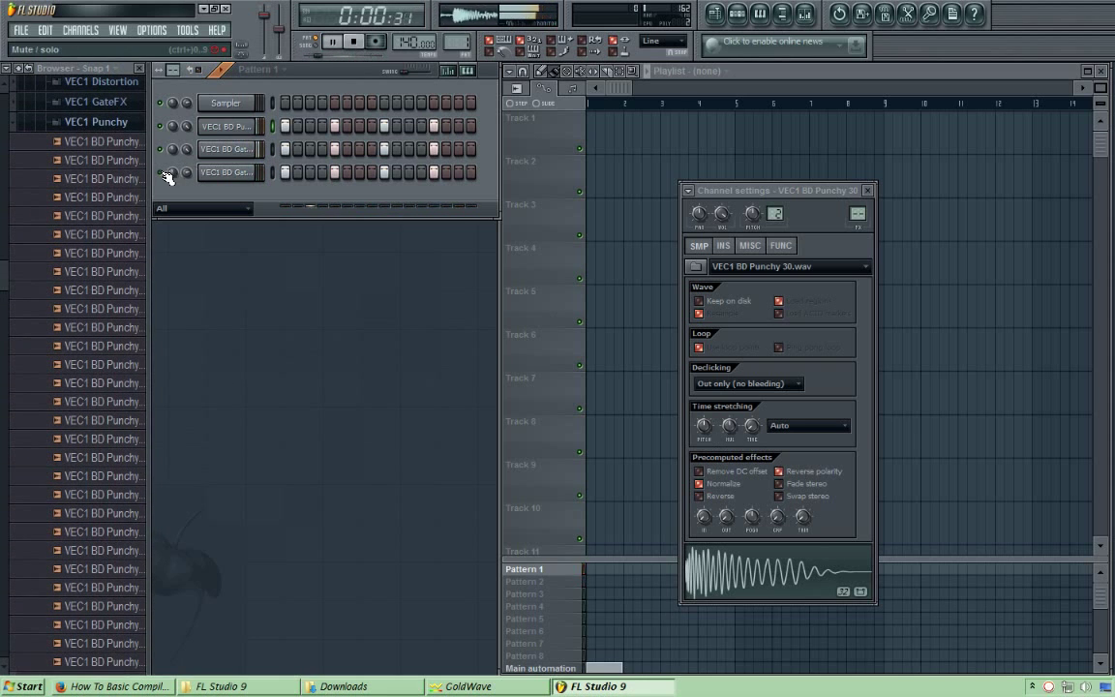
click(112, 121)
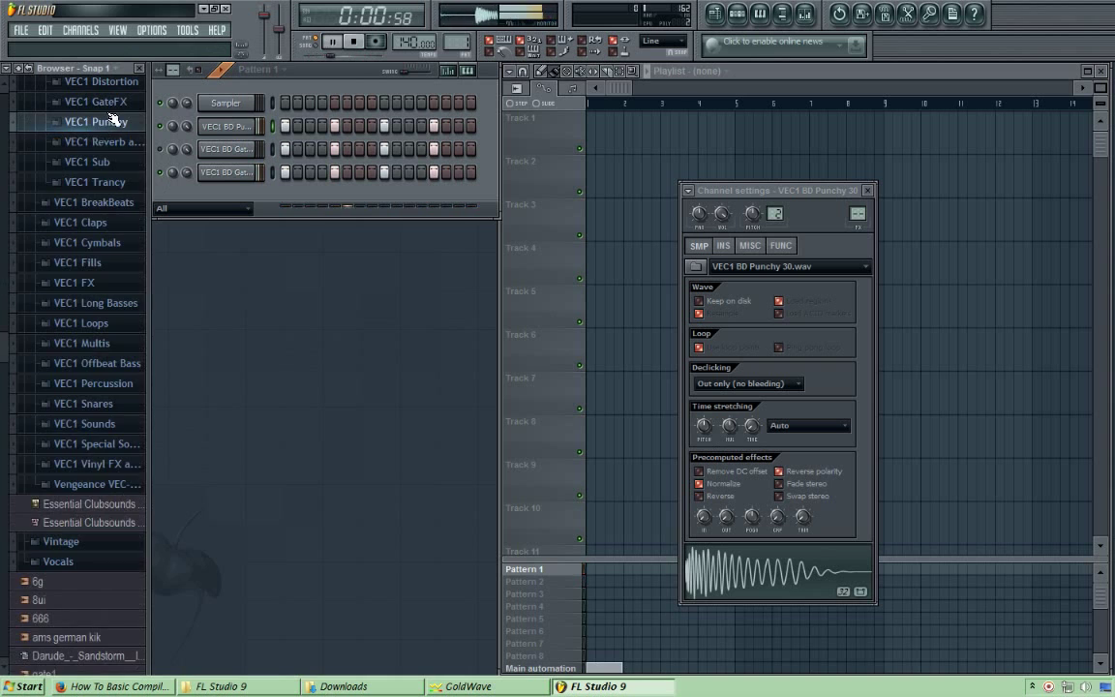
click(95, 102)
click(127, 217)
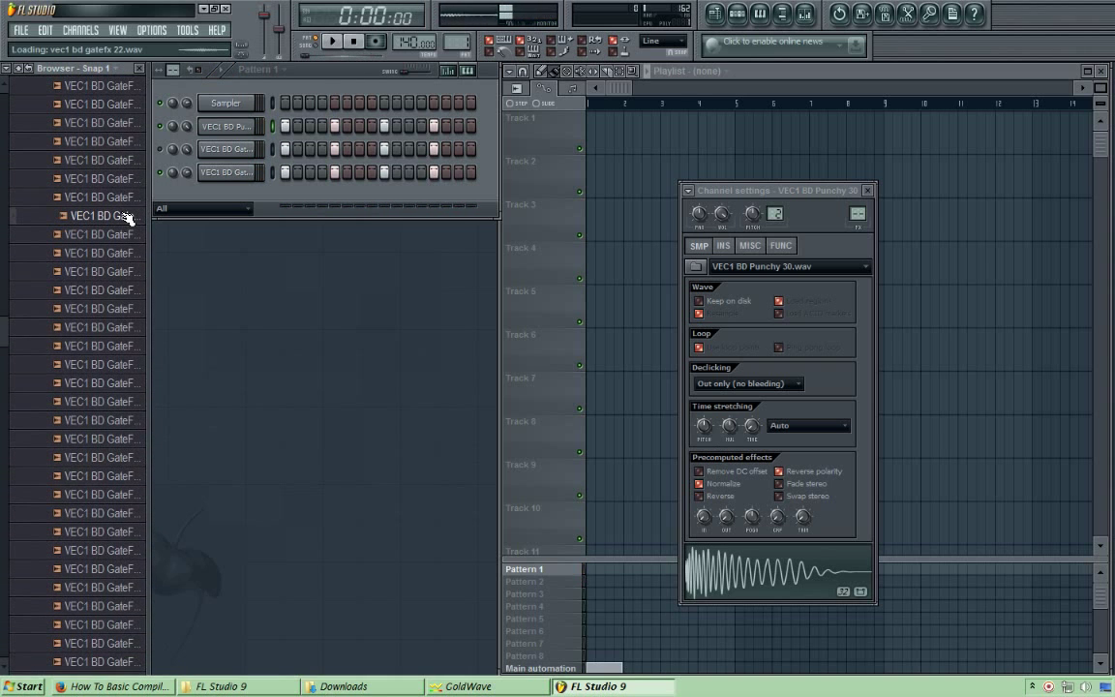
drag(127, 216, 213, 174)
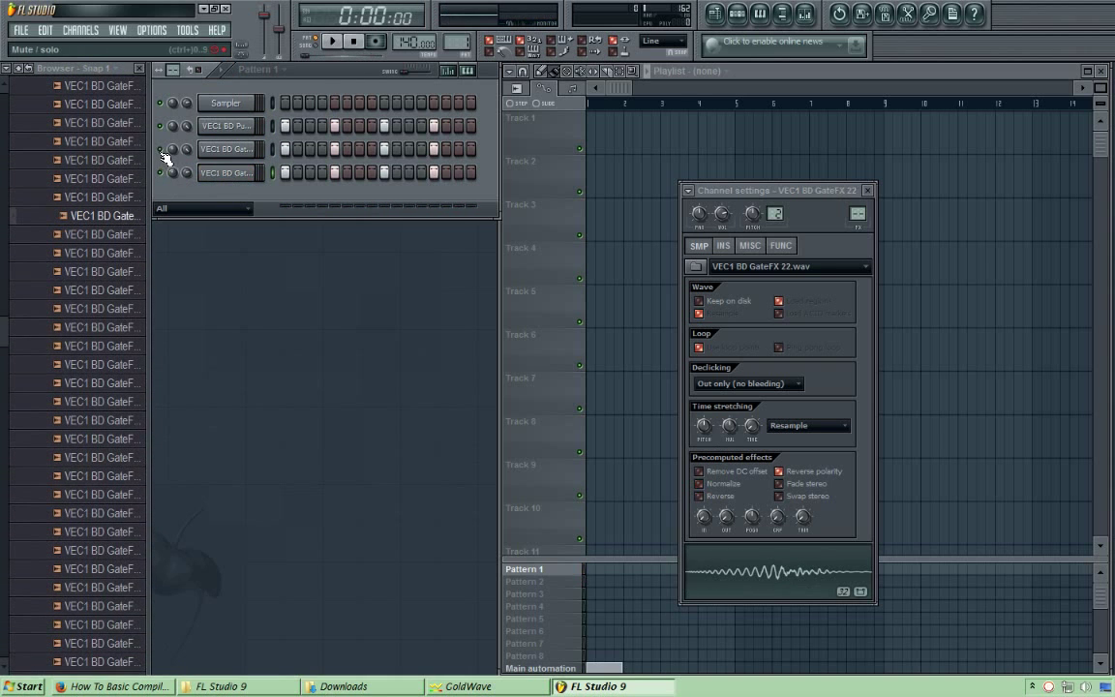
Put VEC1 BD GateFX 02 back in the last channel and try Normalize on the GateFX 22 channel during playback.
scroll(119, 182, up, 5)
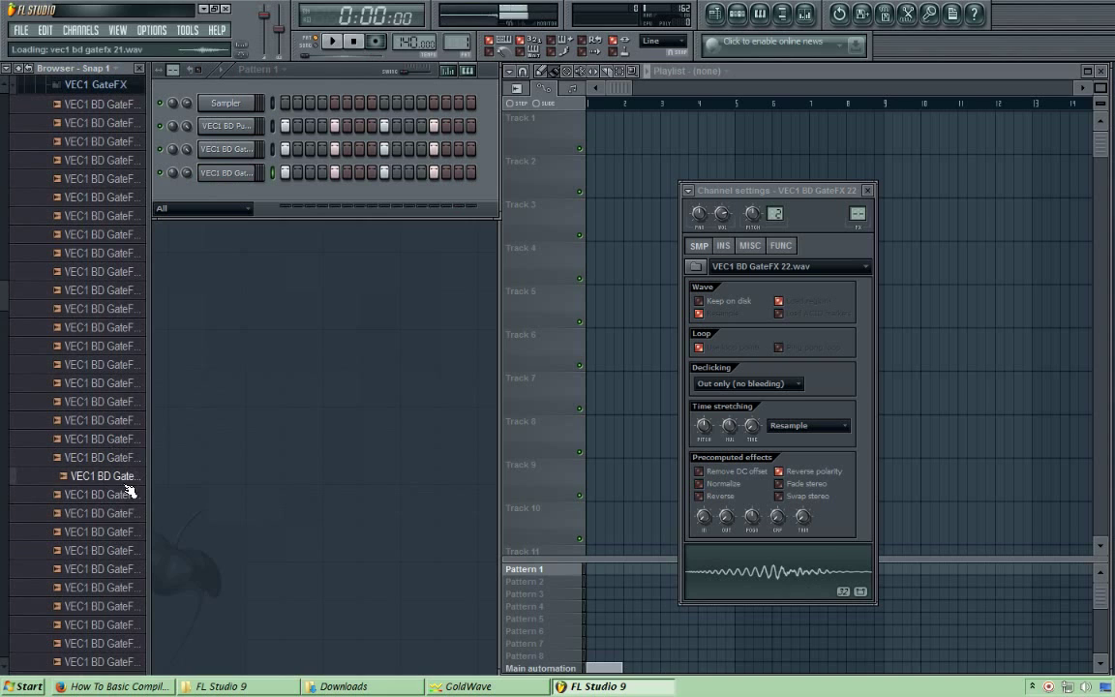
drag(116, 440, 224, 174)
key(space)
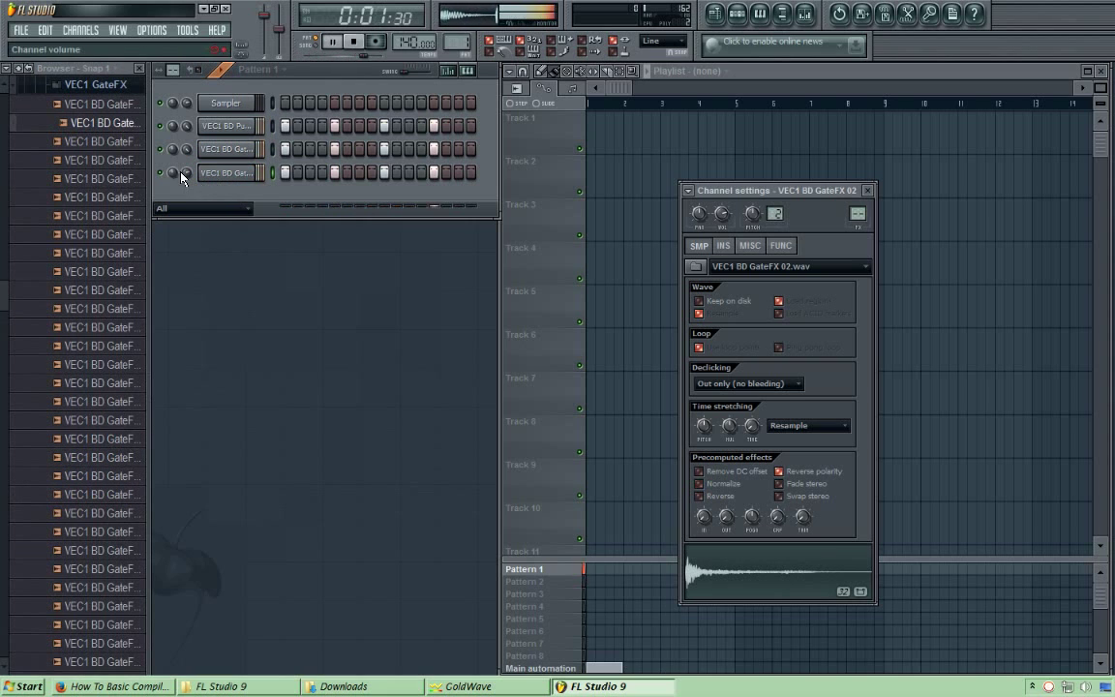
click(219, 152)
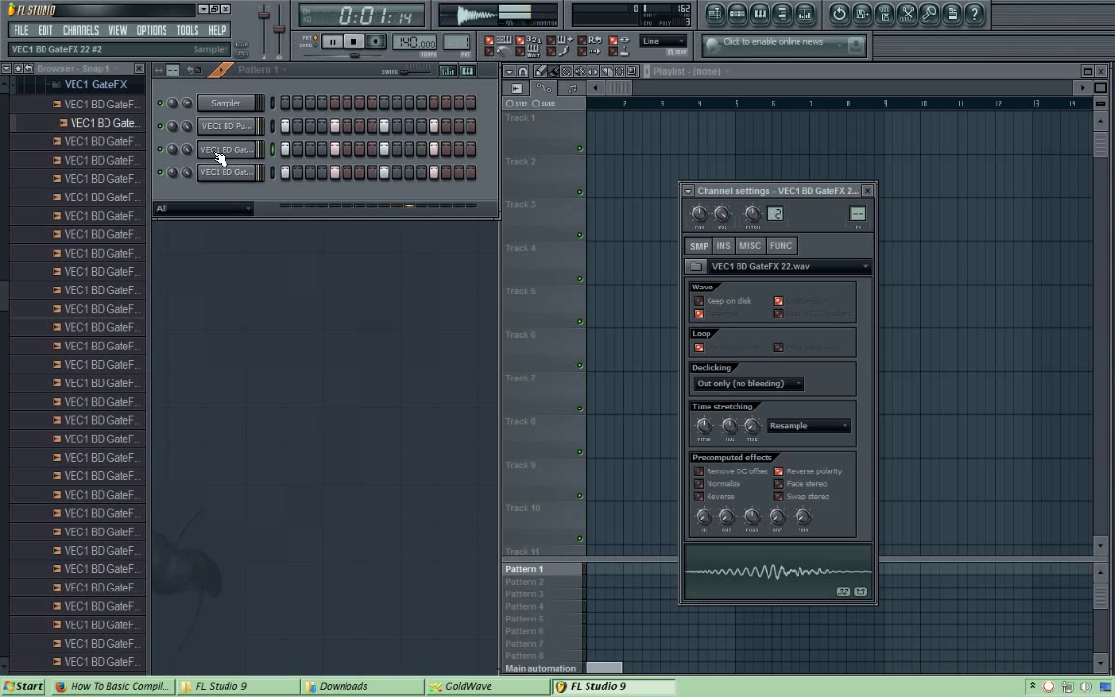
click(733, 494)
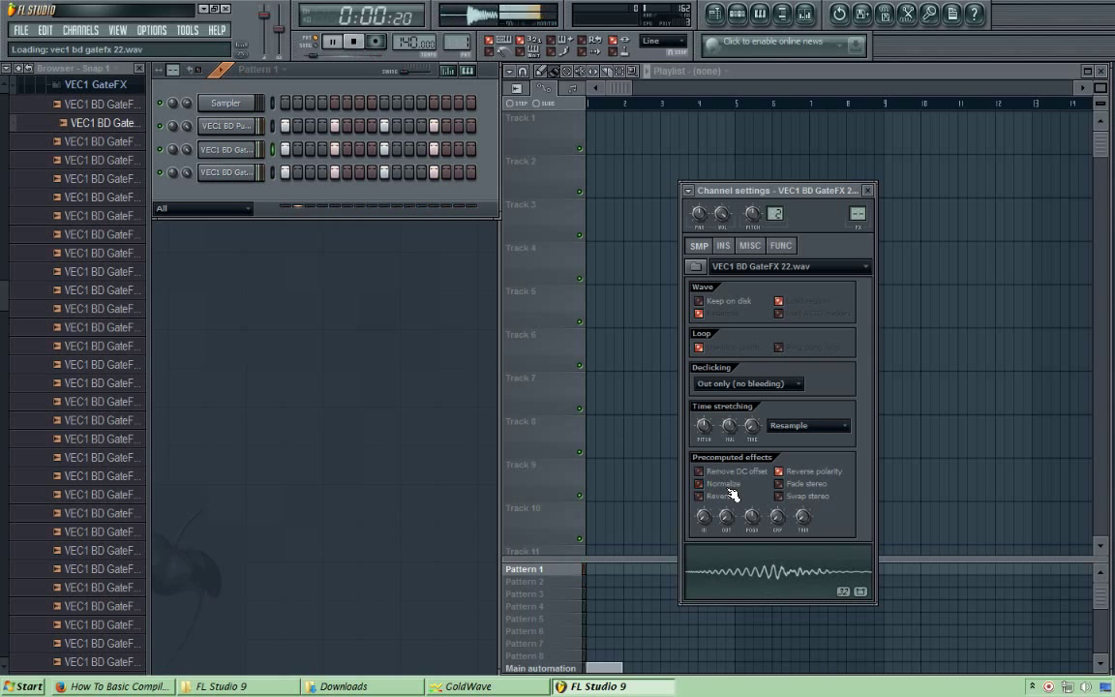
Audition GateFX samples 07 to 14 and try VEC1 BD GateFX 15 in the first GateFX channel during playback.
click(74, 221)
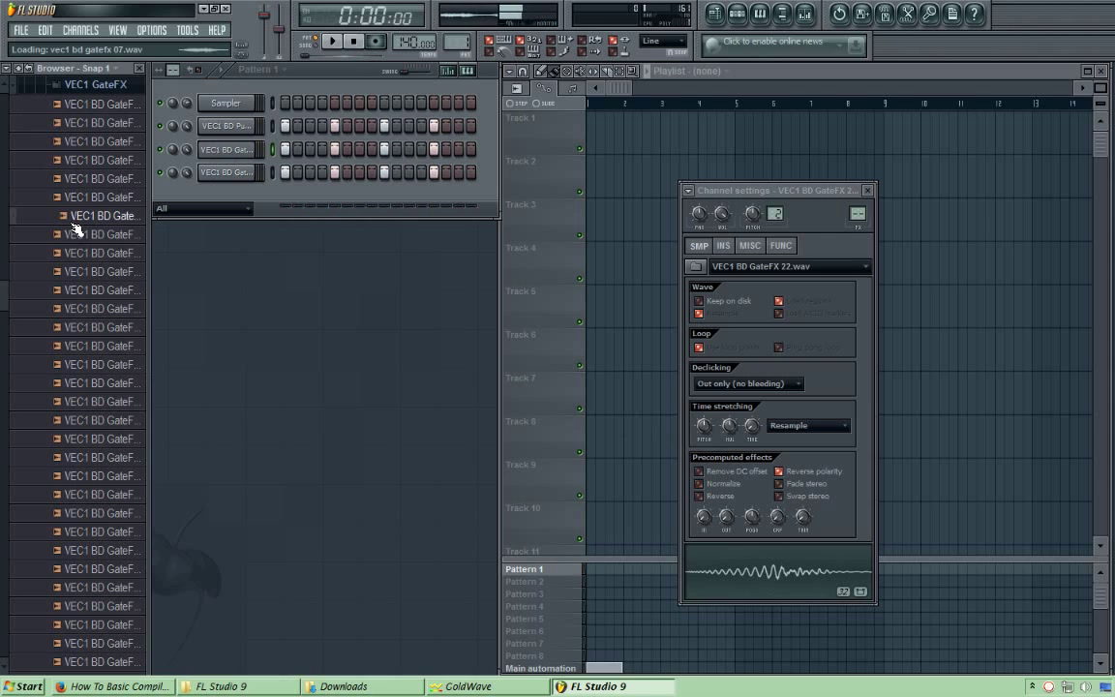
click(78, 238)
click(93, 253)
click(97, 271)
click(102, 290)
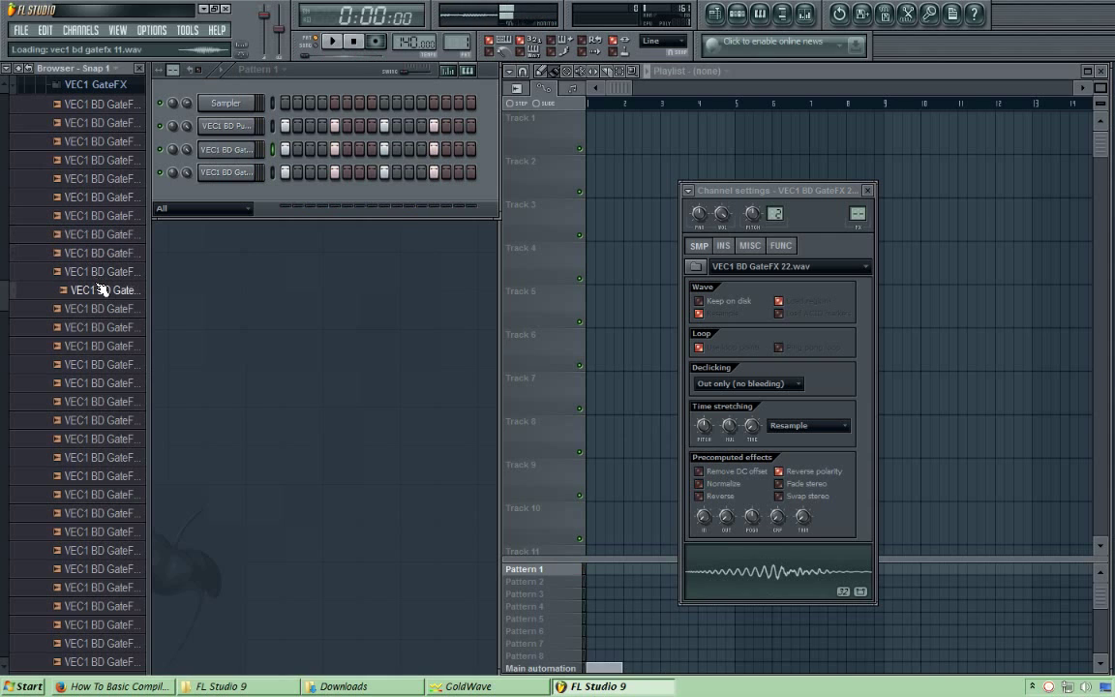
click(102, 309)
click(105, 328)
click(107, 346)
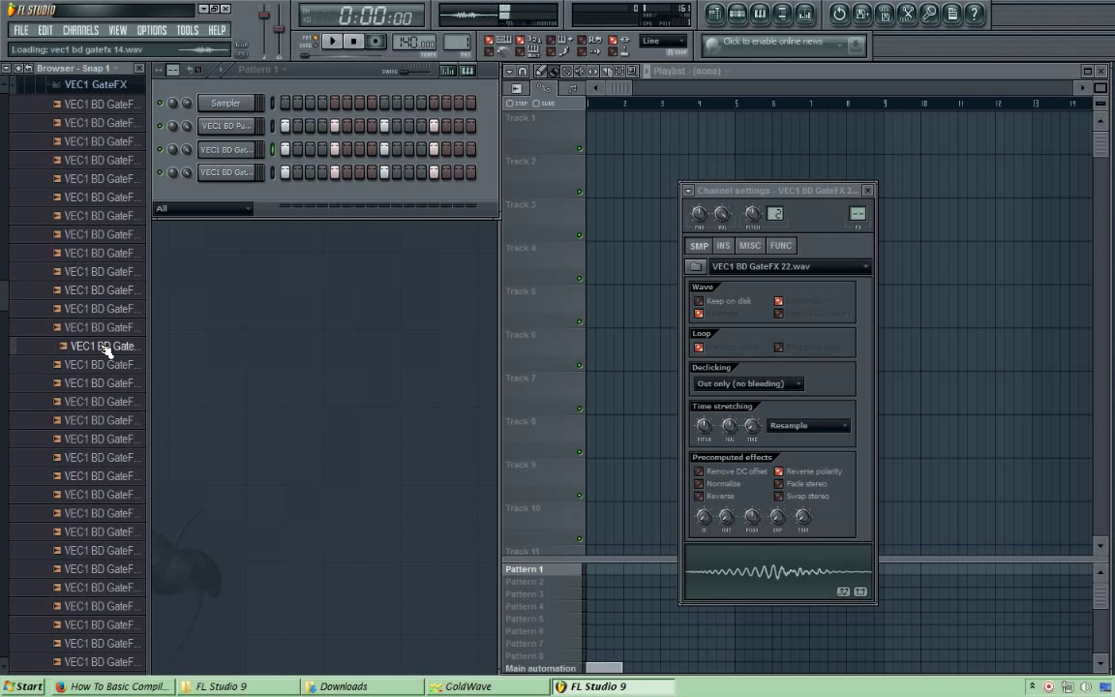
drag(118, 369, 237, 152)
key(space)
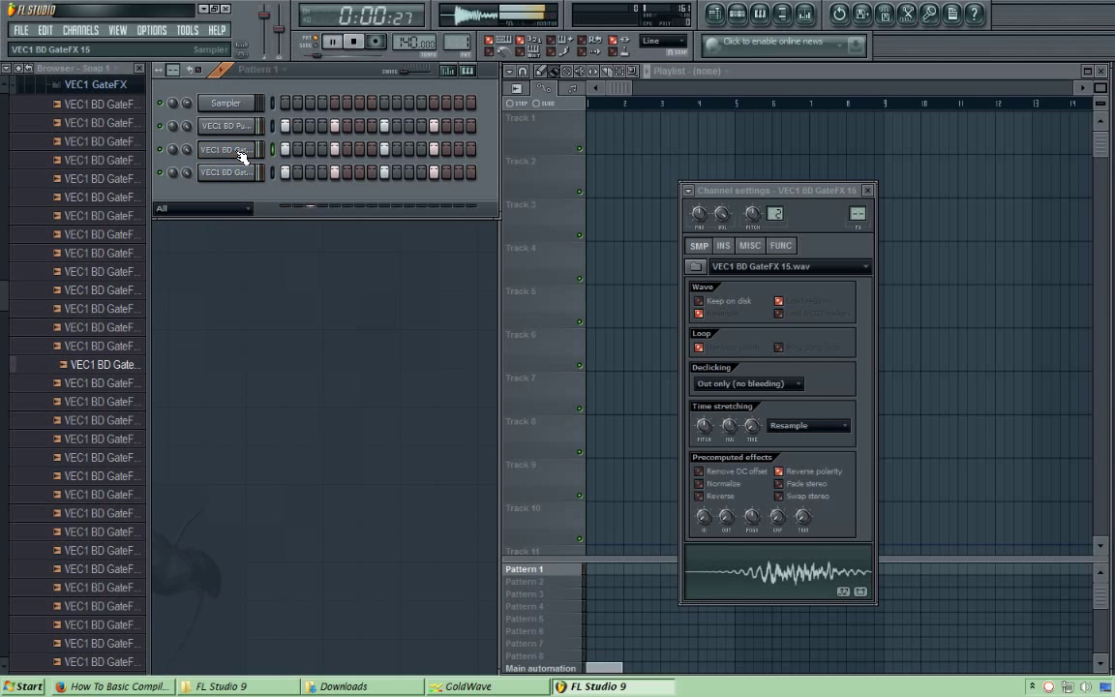
key(space)
Audition further GateFX samples, load VEC1 BD GateFX 35 into the first GateFX channel and play the pattern.
click(136, 531)
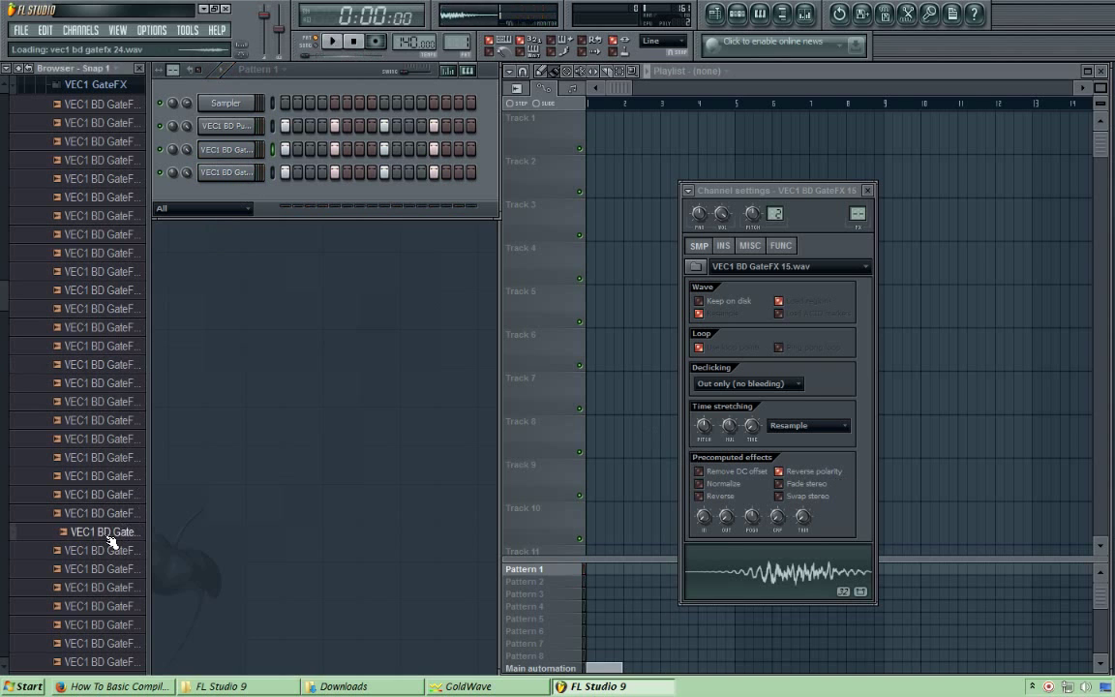
scroll(111, 542, down, 5)
click(114, 385)
click(114, 400)
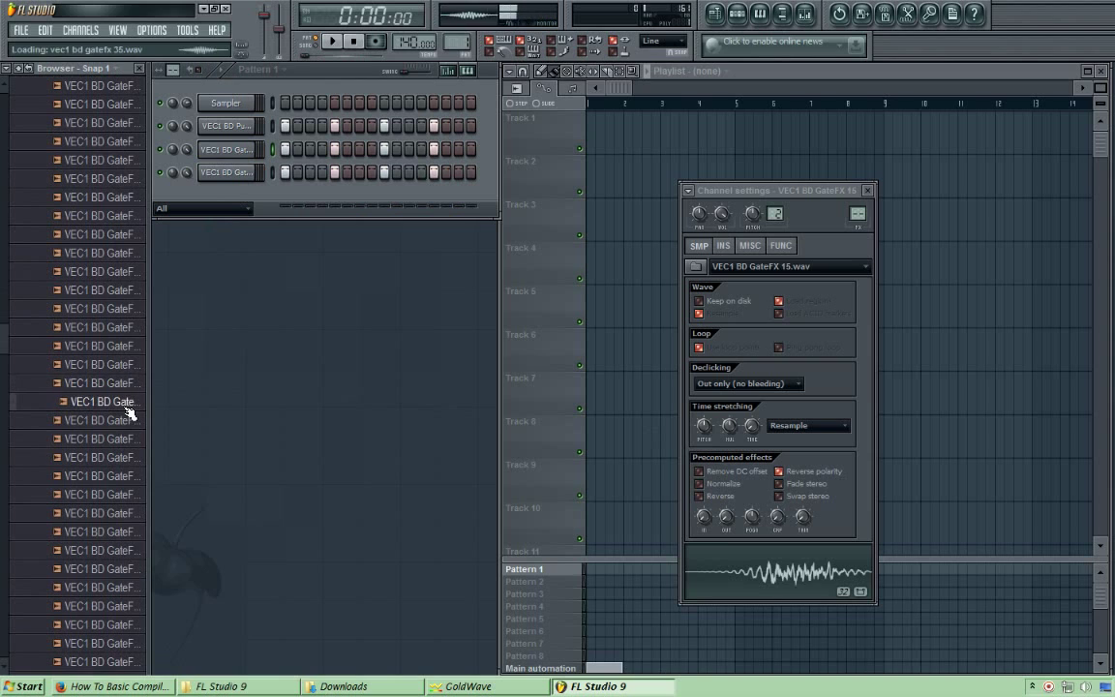
drag(130, 407, 241, 145)
key(space)
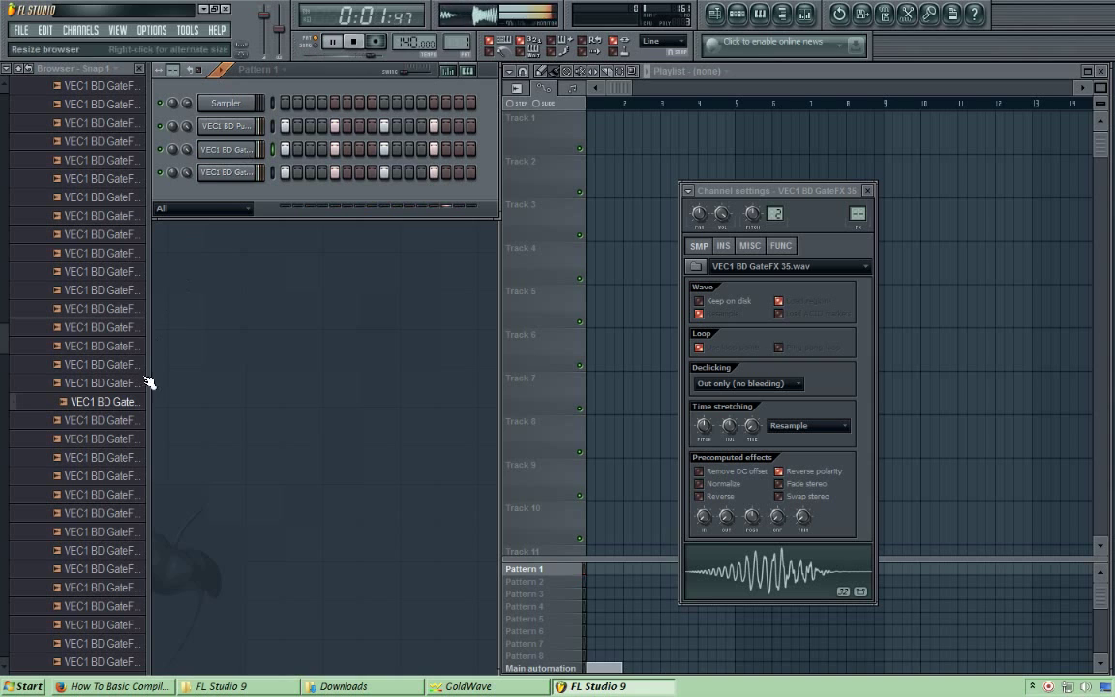
Audition further GateFX samples and try VEC1 BD GateFX 39 in the first GateFX channel during playback.
key(space)
click(113, 458)
click(115, 474)
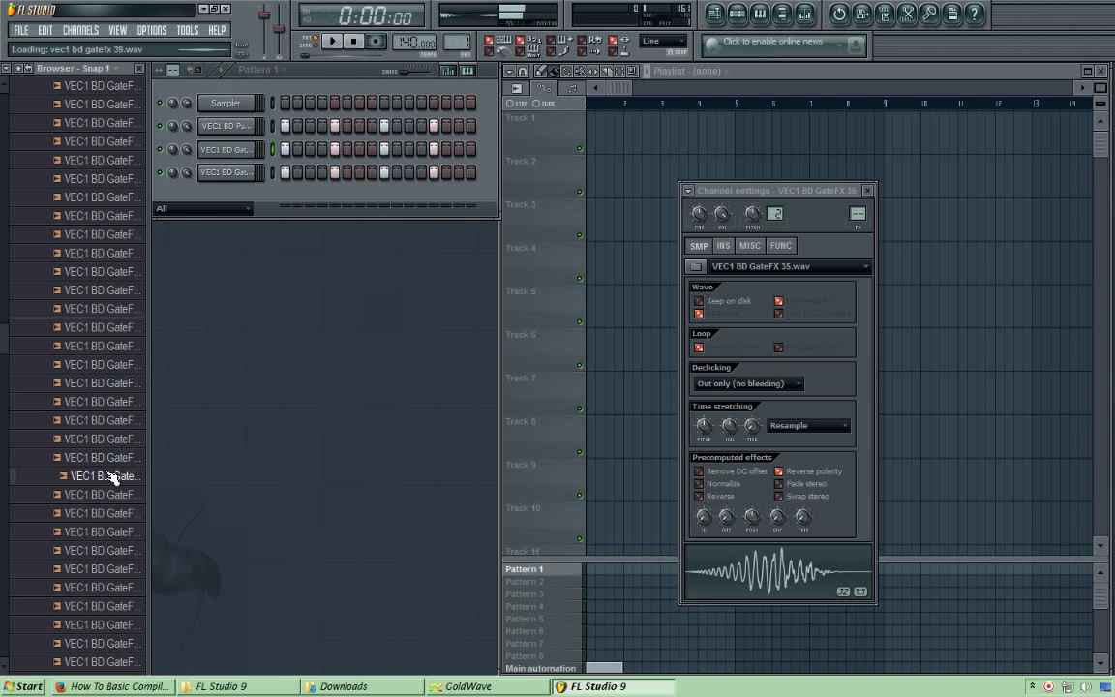
drag(114, 474, 221, 152)
key(space)
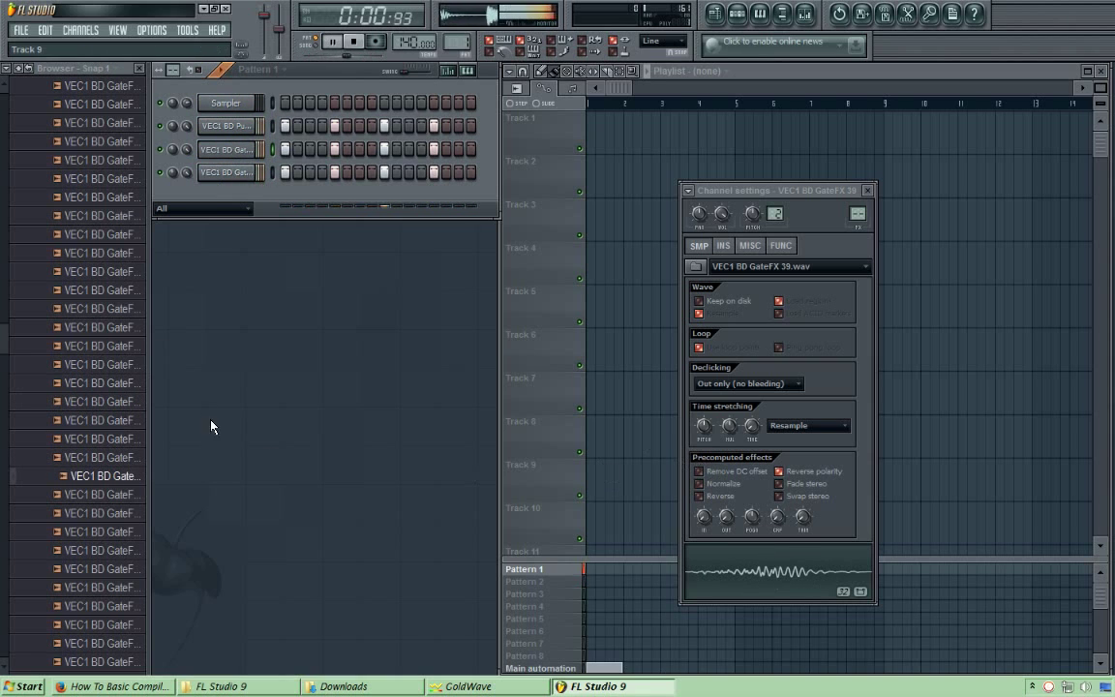
Load VEC1 BD GateFX 37 into the first GateFX channel and turn on Normalize for it.
click(145, 441)
drag(144, 440, 240, 162)
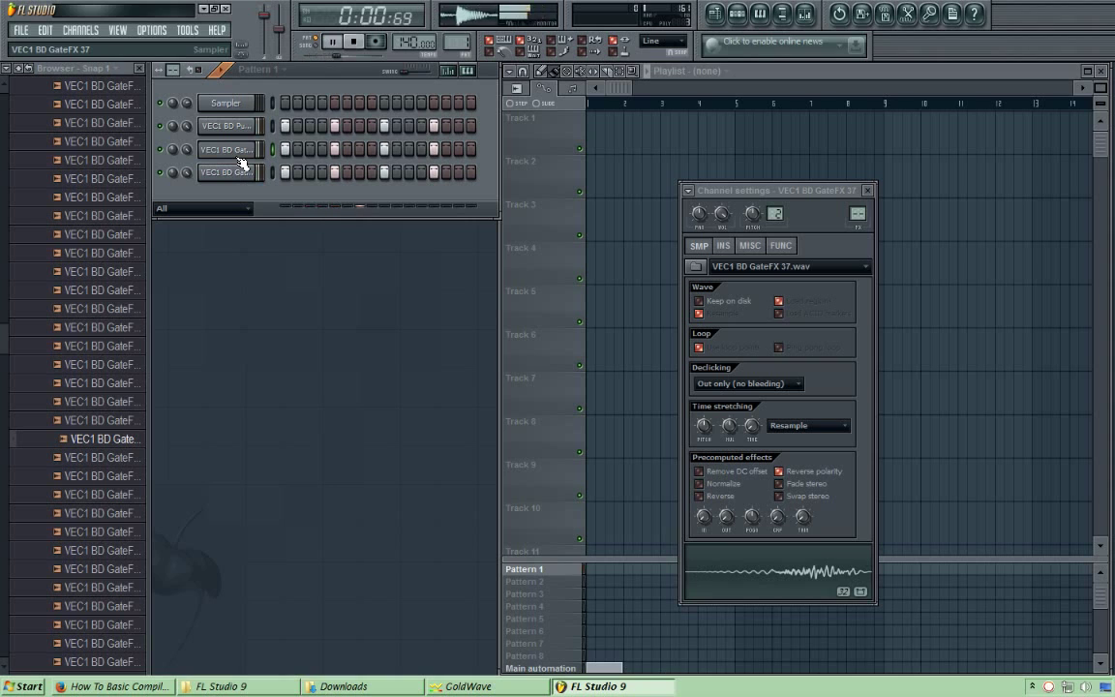
click(712, 484)
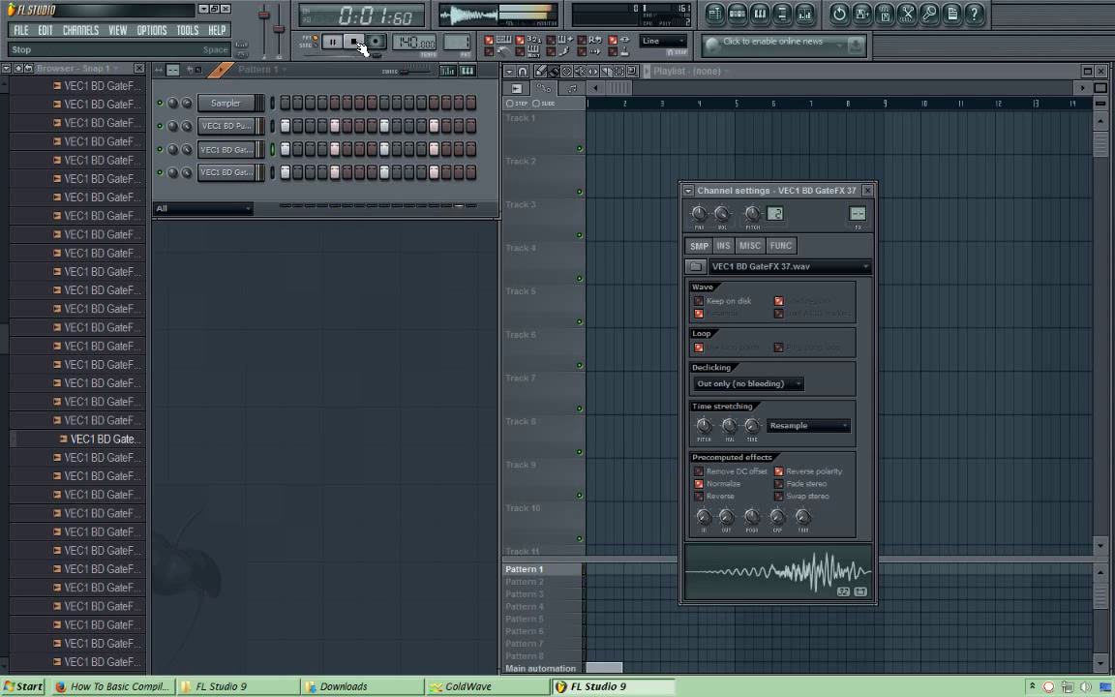
Turn off Reverse polarity for the VEC1 BD Punchy 30 channel and audition samples 11 and 12 in the VEC1 Punchy folder.
click(222, 129)
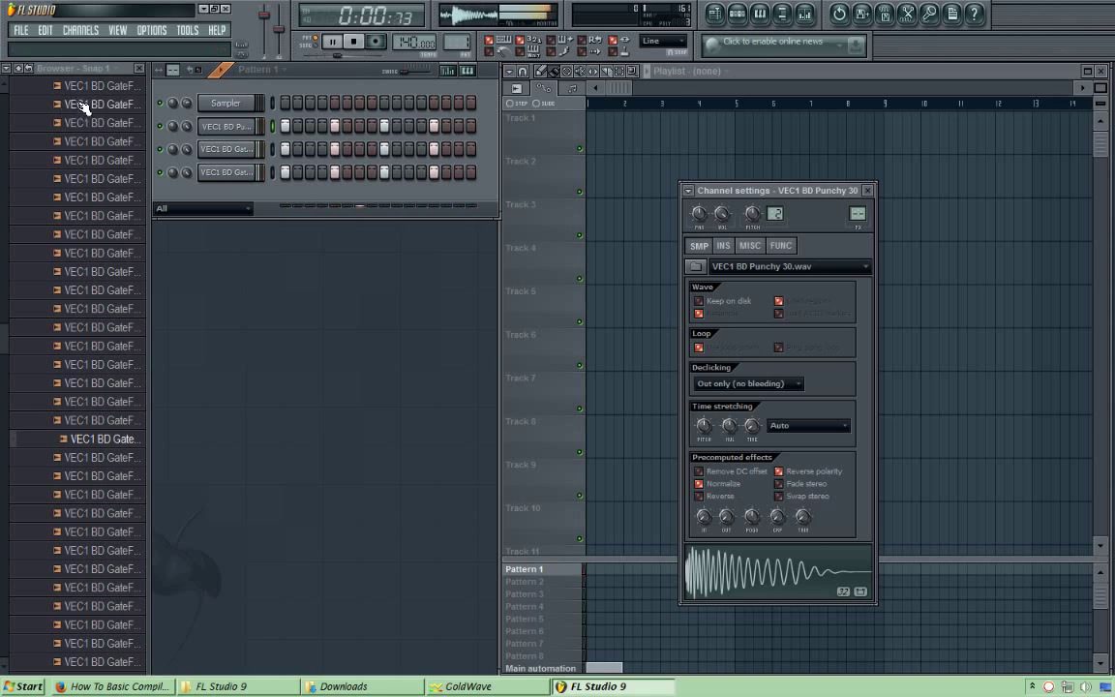
click(810, 474)
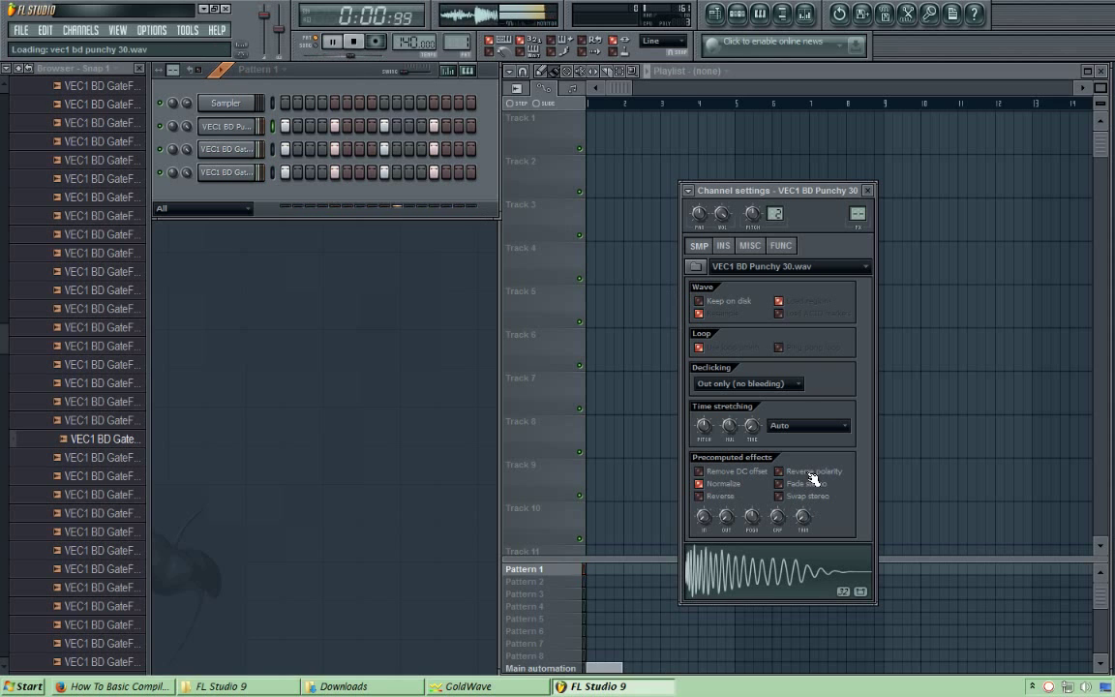
drag(5, 333, 5, 267)
click(82, 303)
click(112, 316)
click(110, 312)
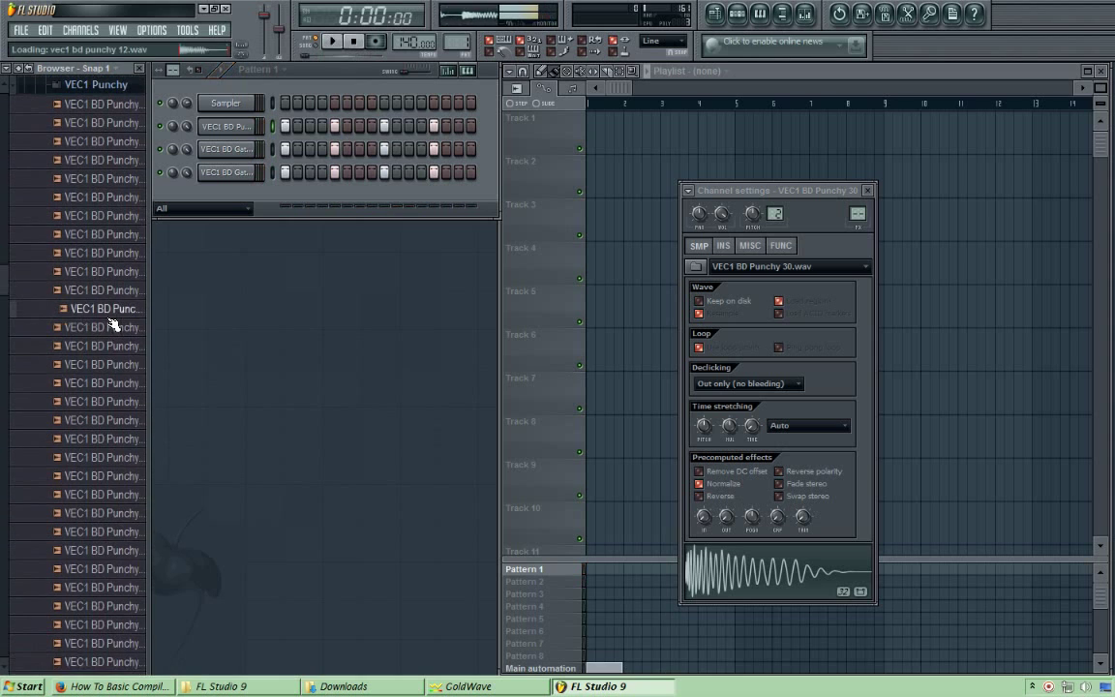
click(111, 275)
click(116, 291)
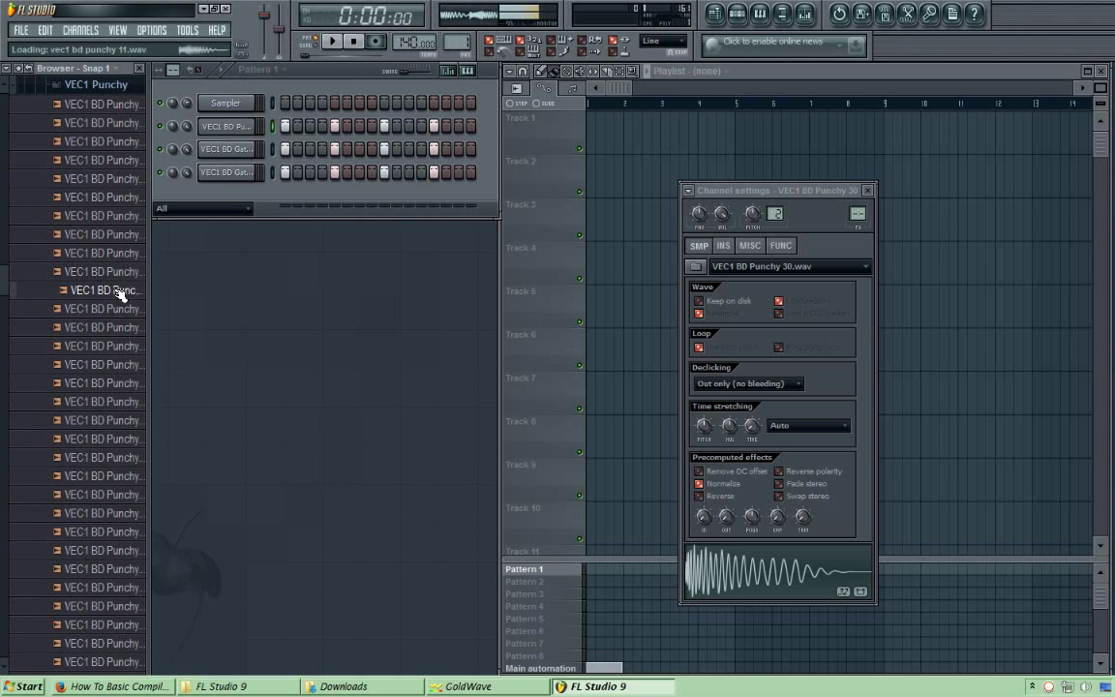
Try VEC1 BD Punchy 13 and VEC1 BD Punchy 22 in the Punchy channel while playing the pattern.
click(121, 331)
drag(121, 335, 241, 121)
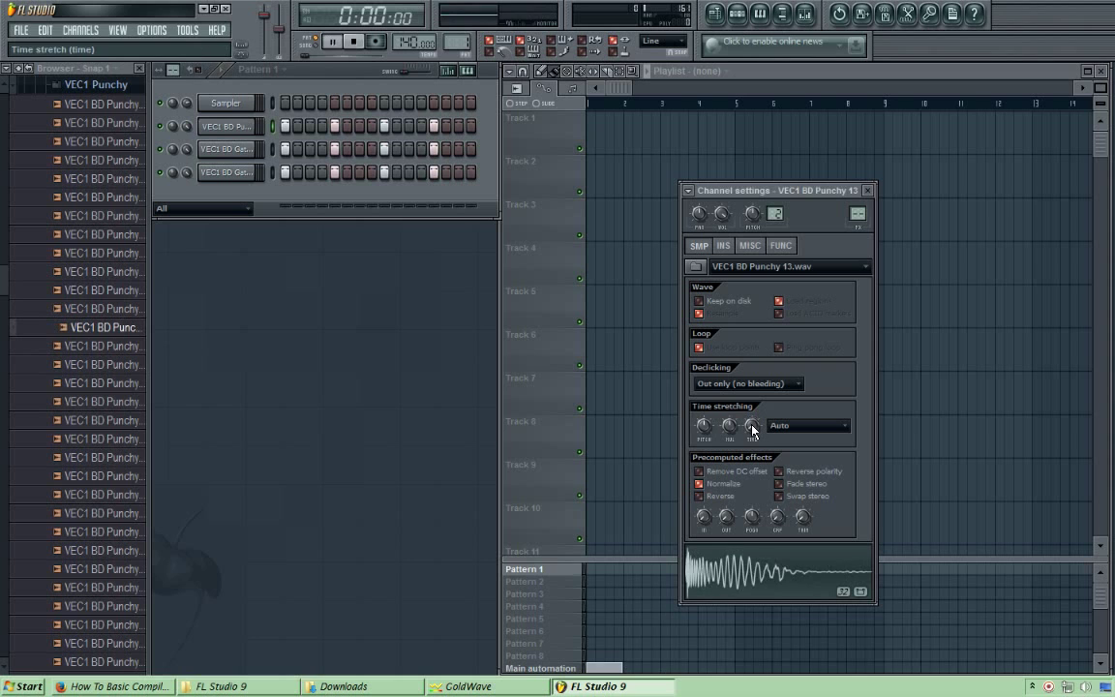
click(119, 497)
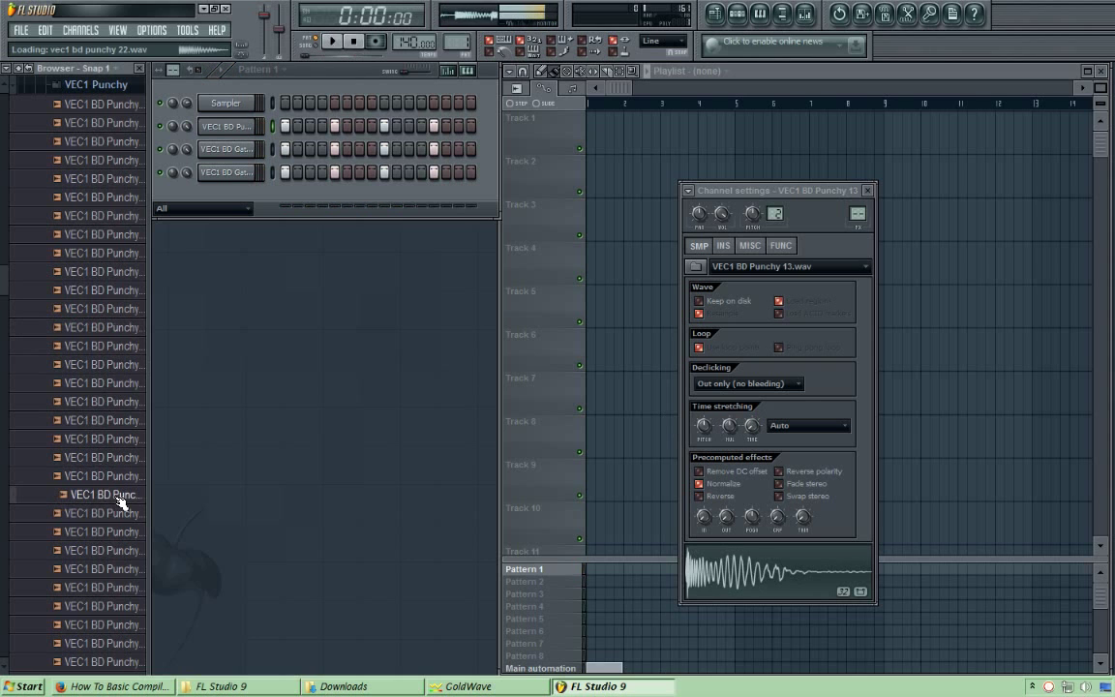
drag(119, 501, 232, 125)
key(space)
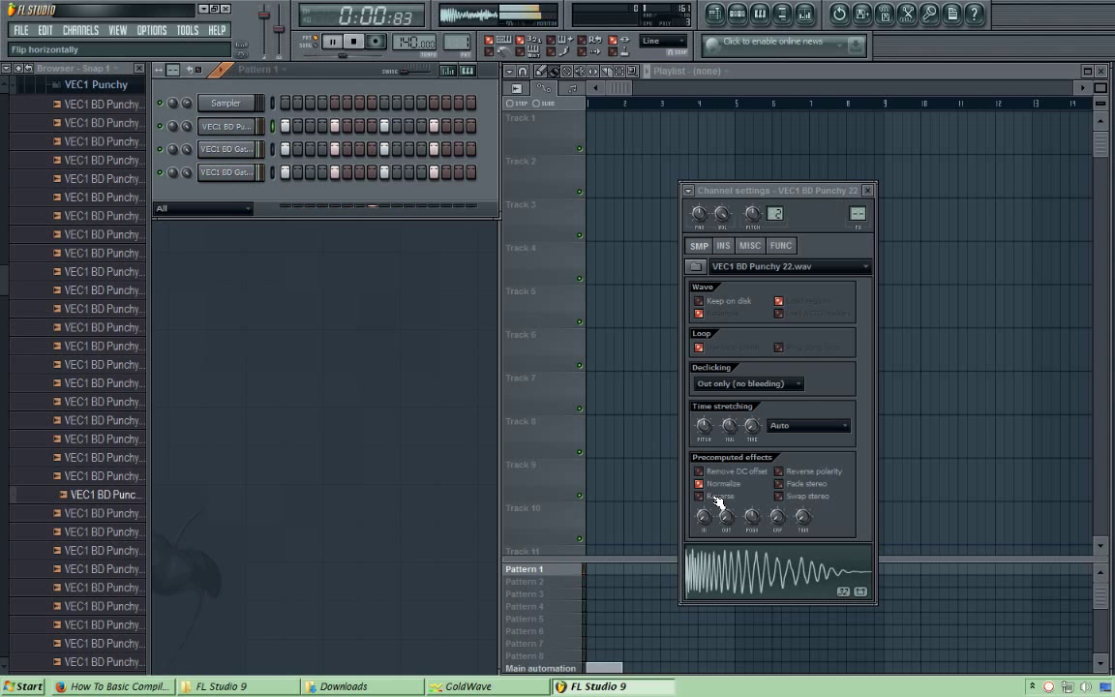
Try VEC1 BD Punchy 34 in the Punchy channel, play the pattern and stop it.
drag(3, 298, 5, 339)
key(space)
click(110, 356)
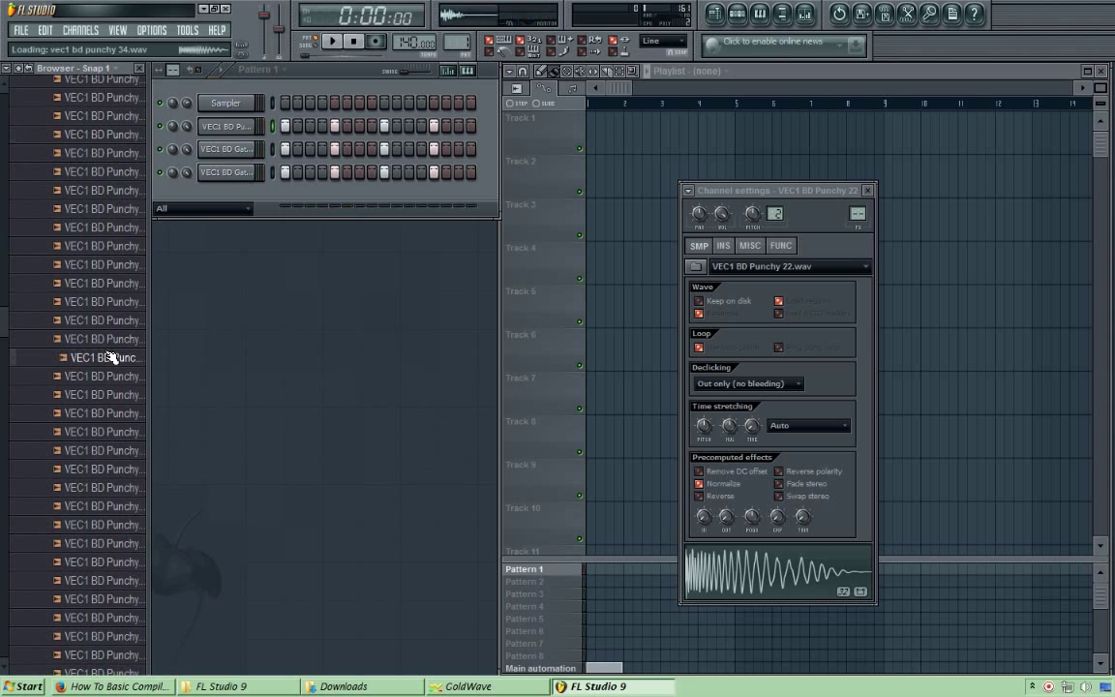
drag(109, 357, 236, 137)
key(space)
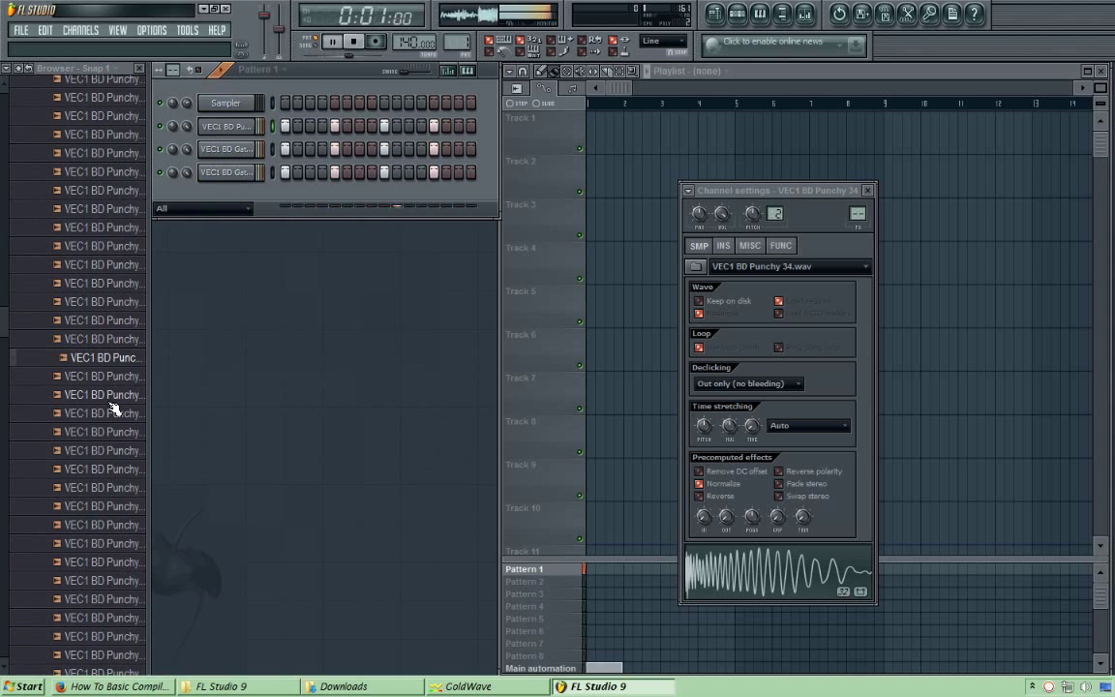
click(342, 50)
Try VEC1 BD Punchy 32 in the Punchy channel, comparing Reverse polarity on and off during playback.
click(116, 320)
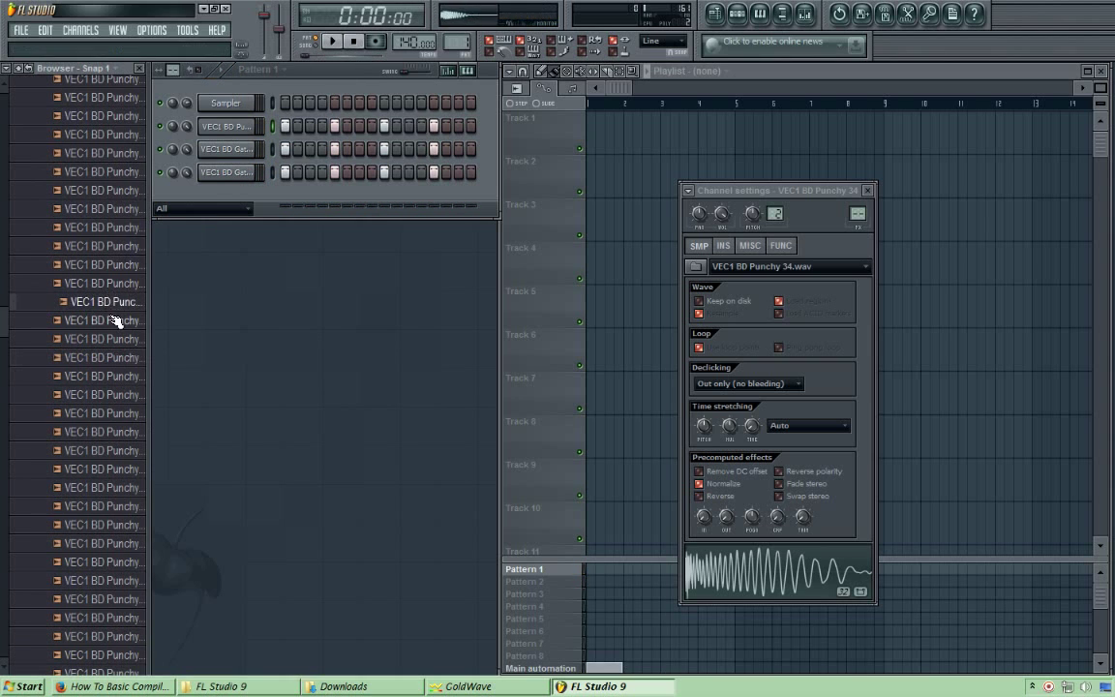
drag(116, 320, 234, 132)
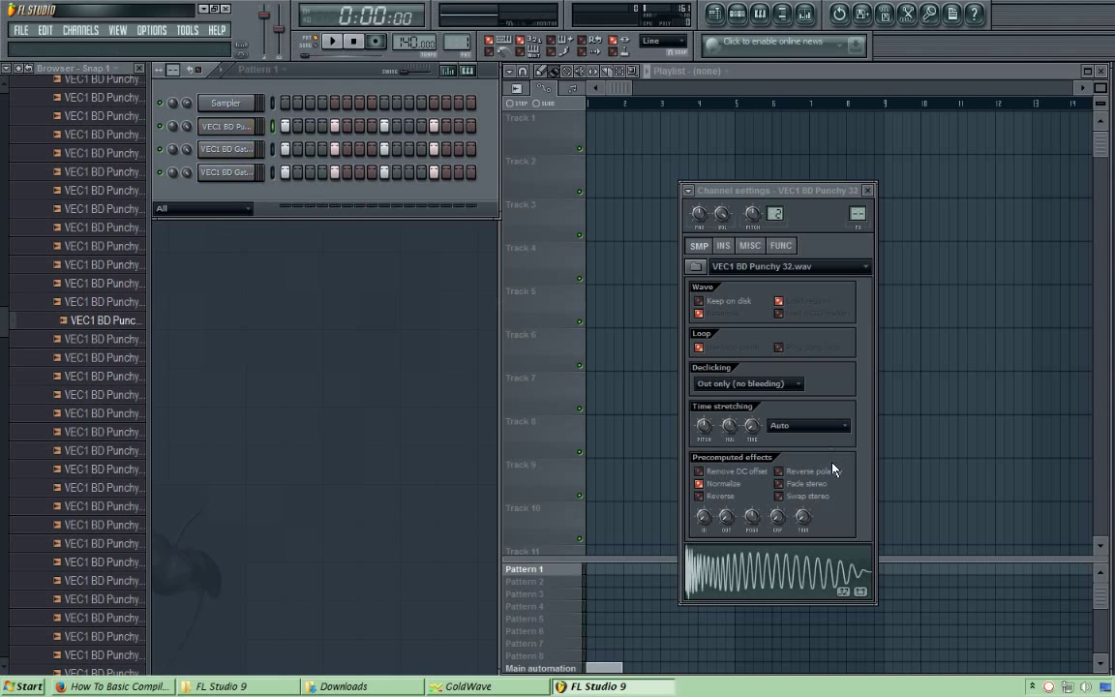
key(space)
click(807, 472)
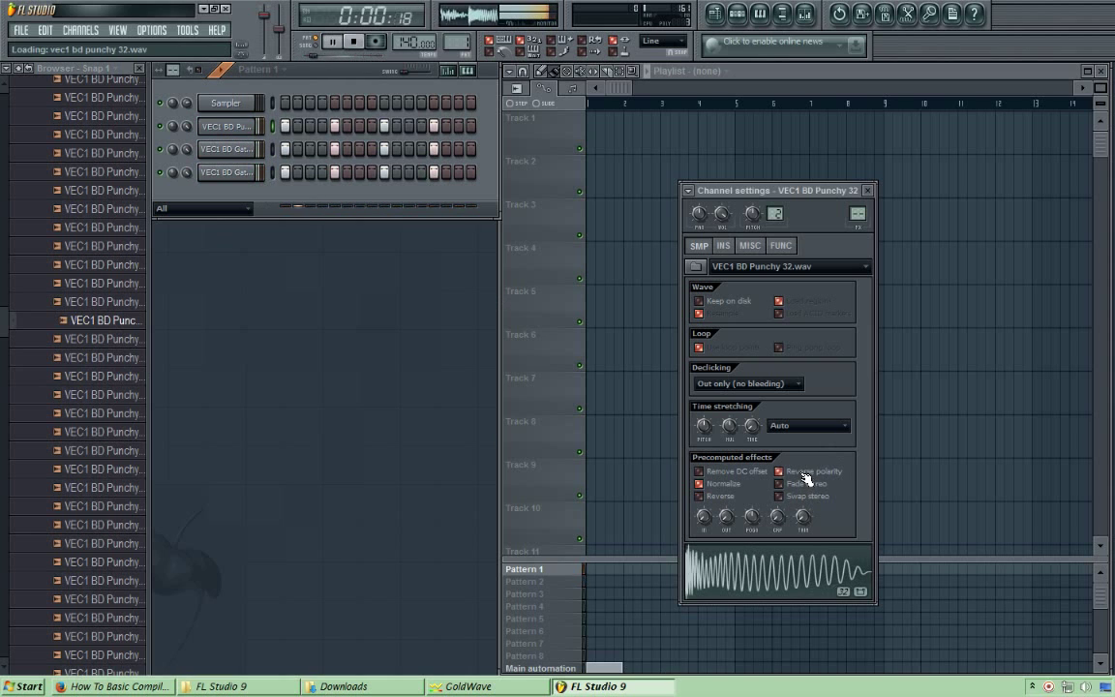
click(807, 471)
key(space)
Audition Punchy samples between 33 and 40 and try VEC1 BD Punchy 41 in the Punchy channel.
click(109, 339)
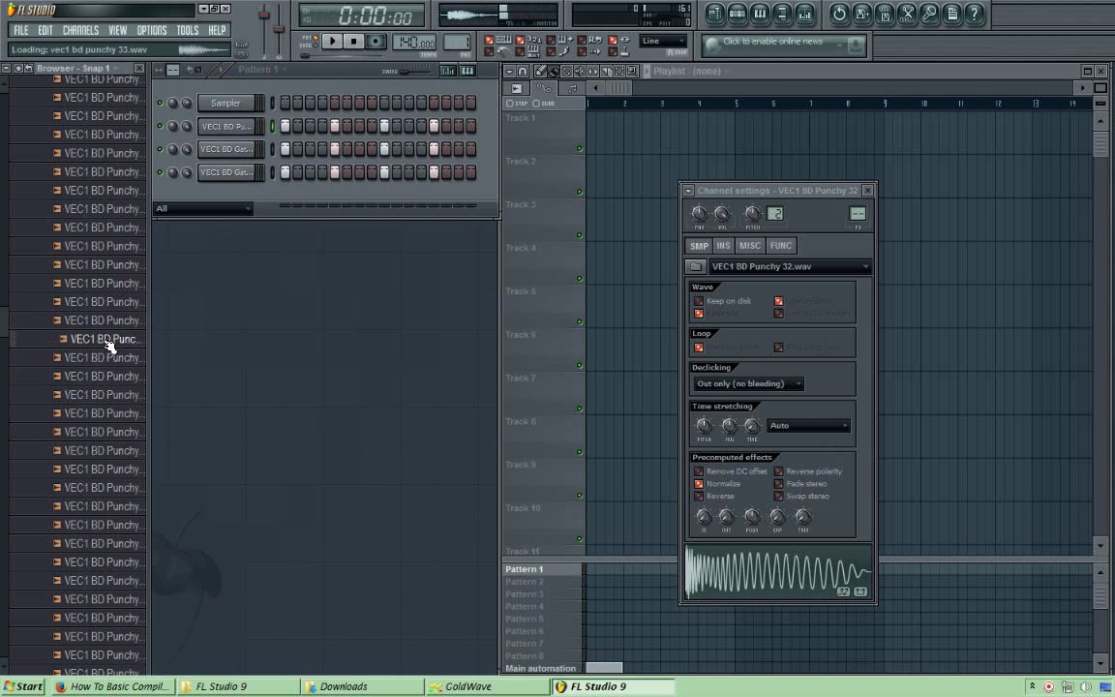
click(116, 450)
click(105, 432)
click(118, 471)
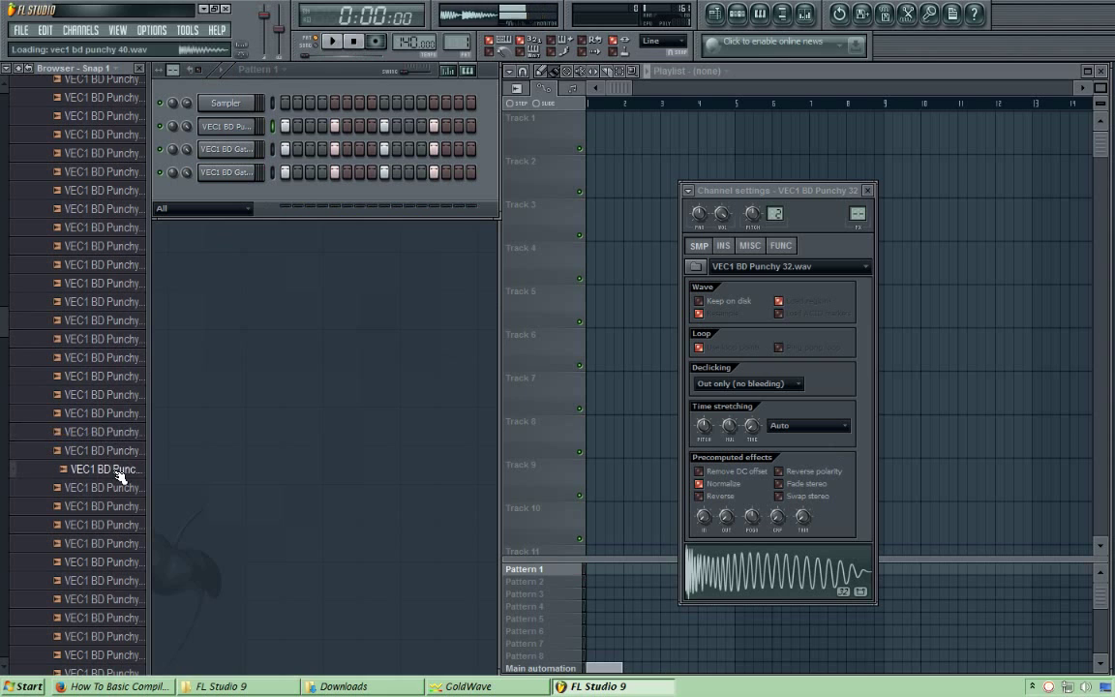
drag(118, 487, 242, 134)
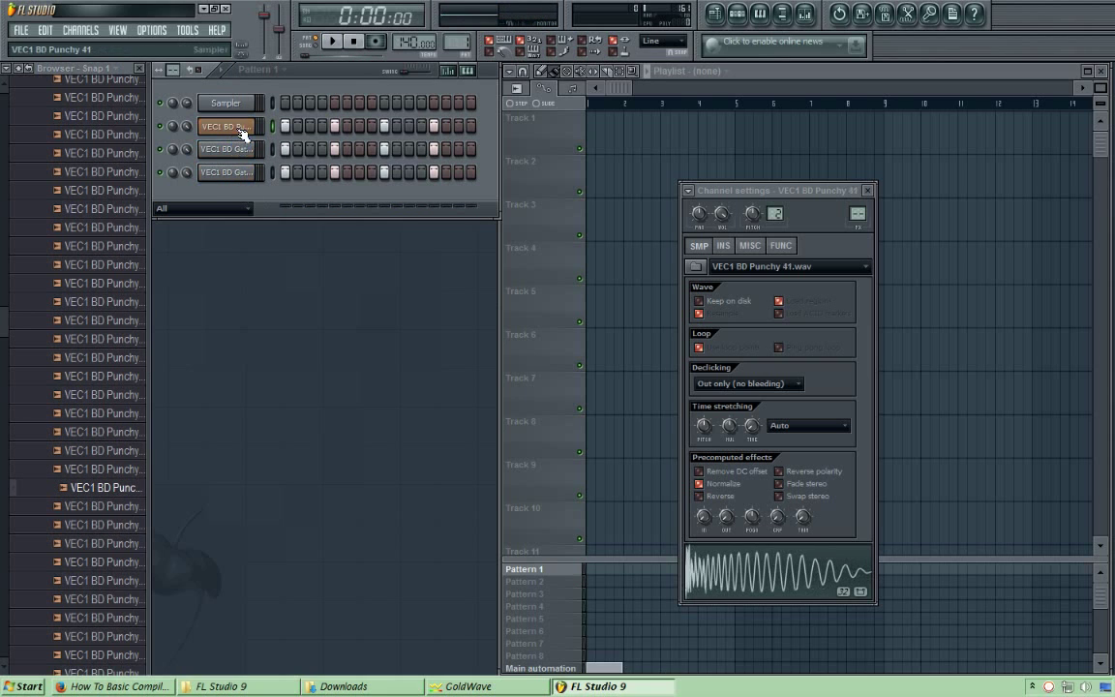
key(space)
key(space)
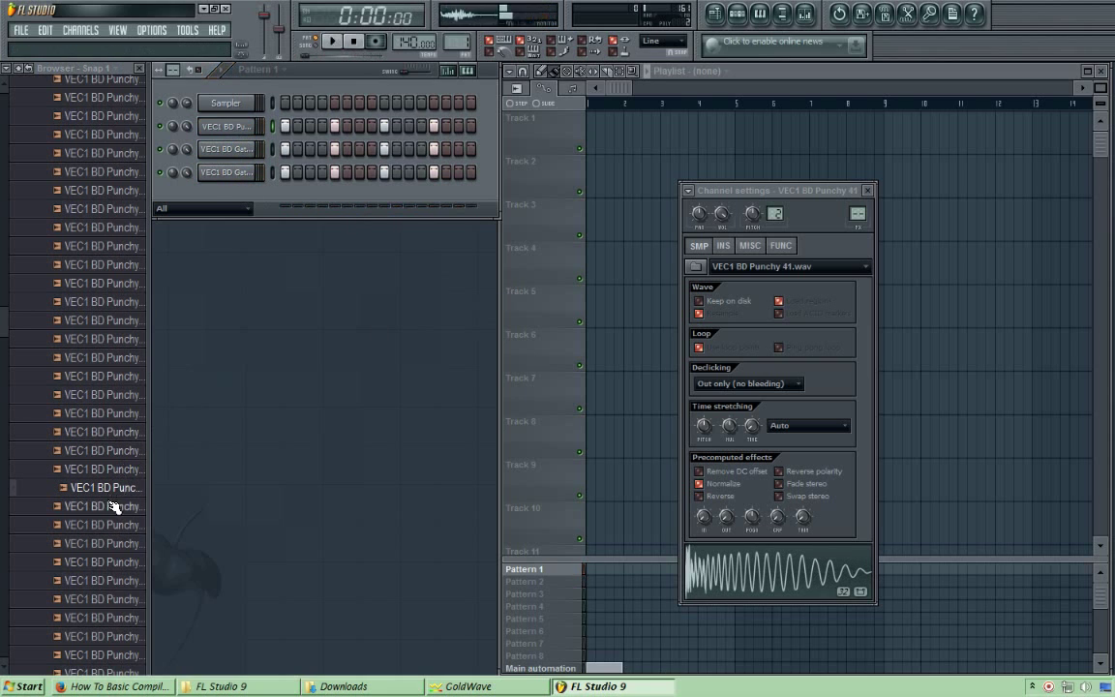
Try VEC1 BD Punchy 42 and VEC1 BD Punchy 44 in the Punchy channel, playing the pattern with each.
drag(113, 506, 249, 125)
key(space)
key(space)
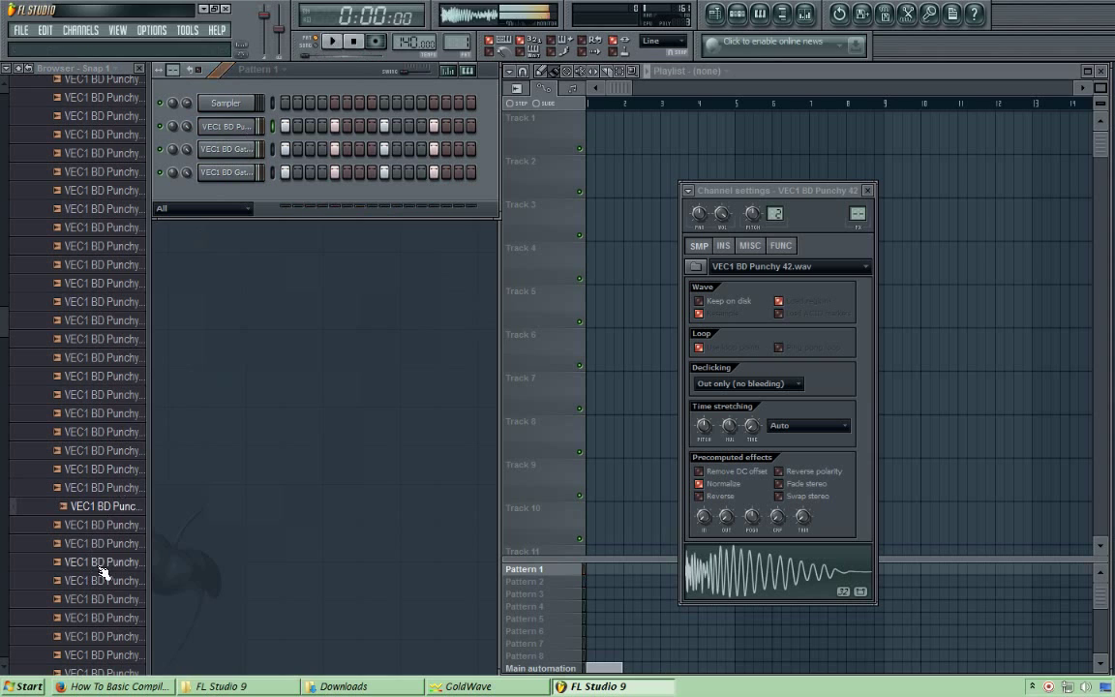
drag(112, 548, 181, 436)
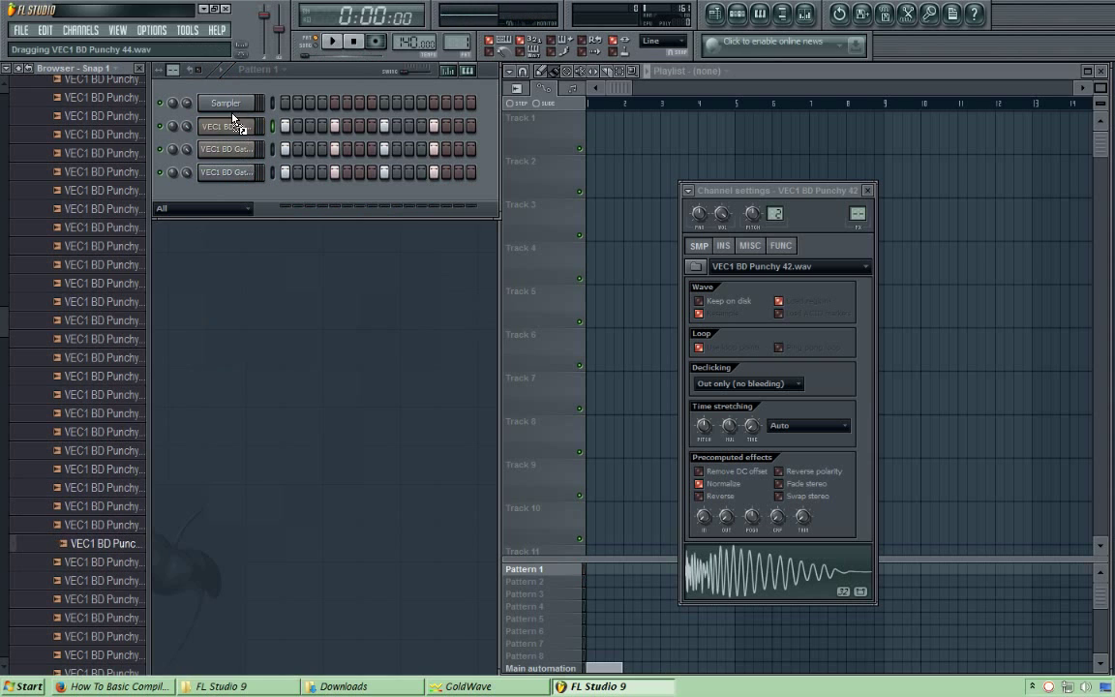
drag(232, 117, 232, 123)
key(space)
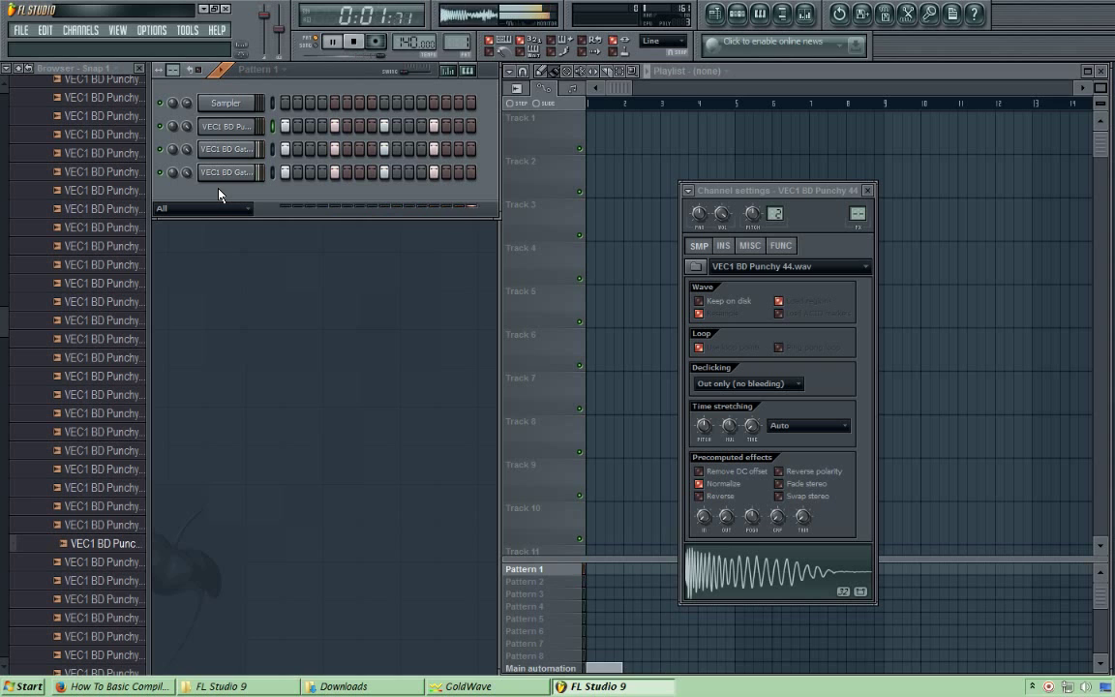
key(space)
Audition more Punchy samples, load VEC1 BD Punchy 49 into the Punchy channel with about 20% fade-out and play the pattern.
click(98, 601)
click(108, 584)
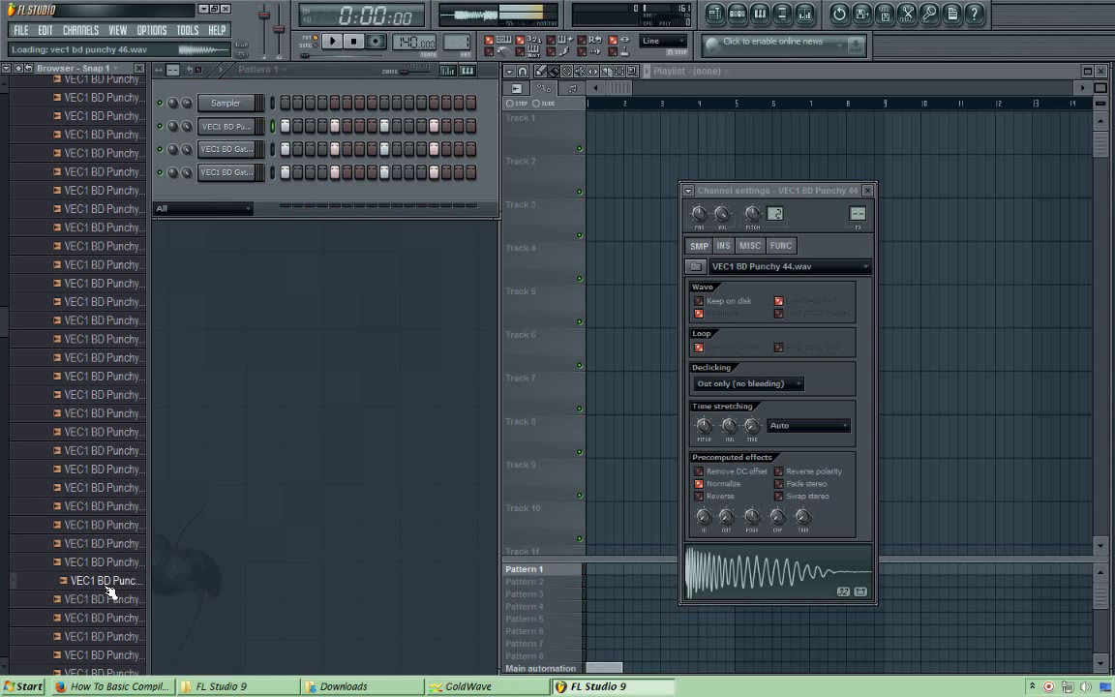
click(124, 620)
click(126, 631)
click(126, 612)
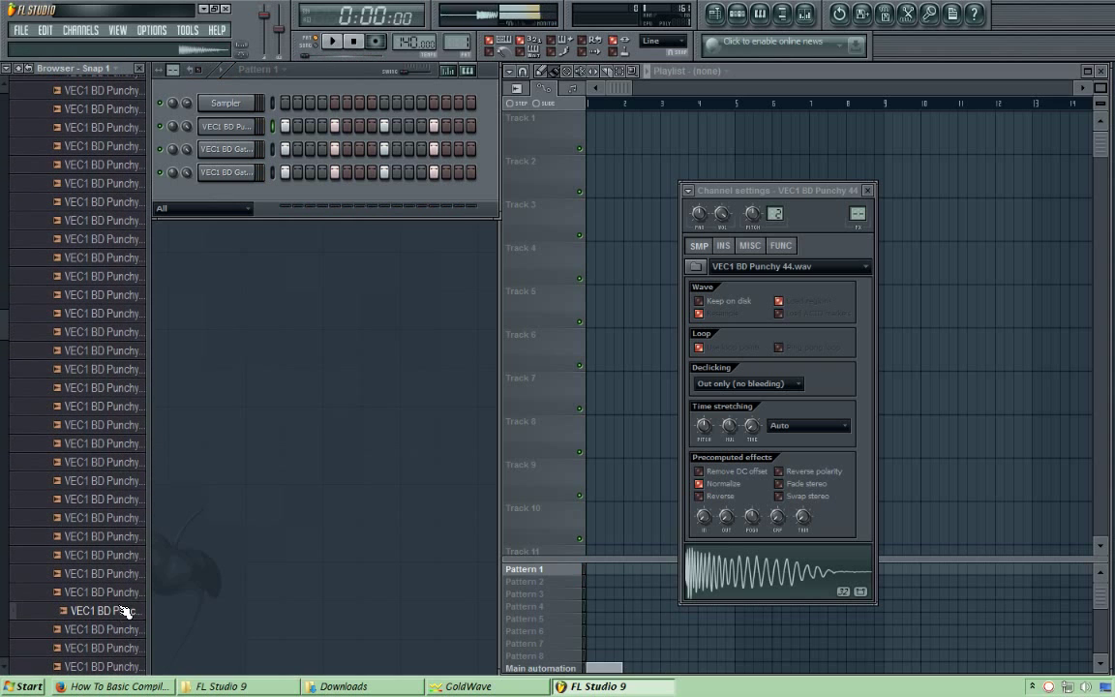
drag(126, 612, 749, 566)
drag(728, 518, 728, 497)
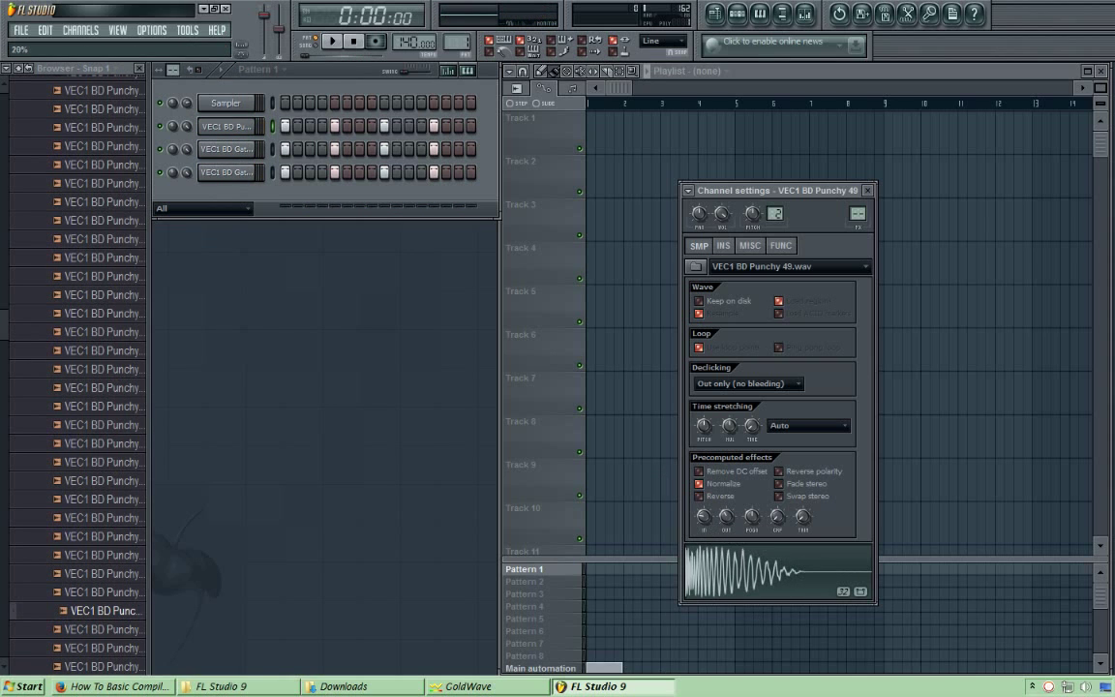
key(space)
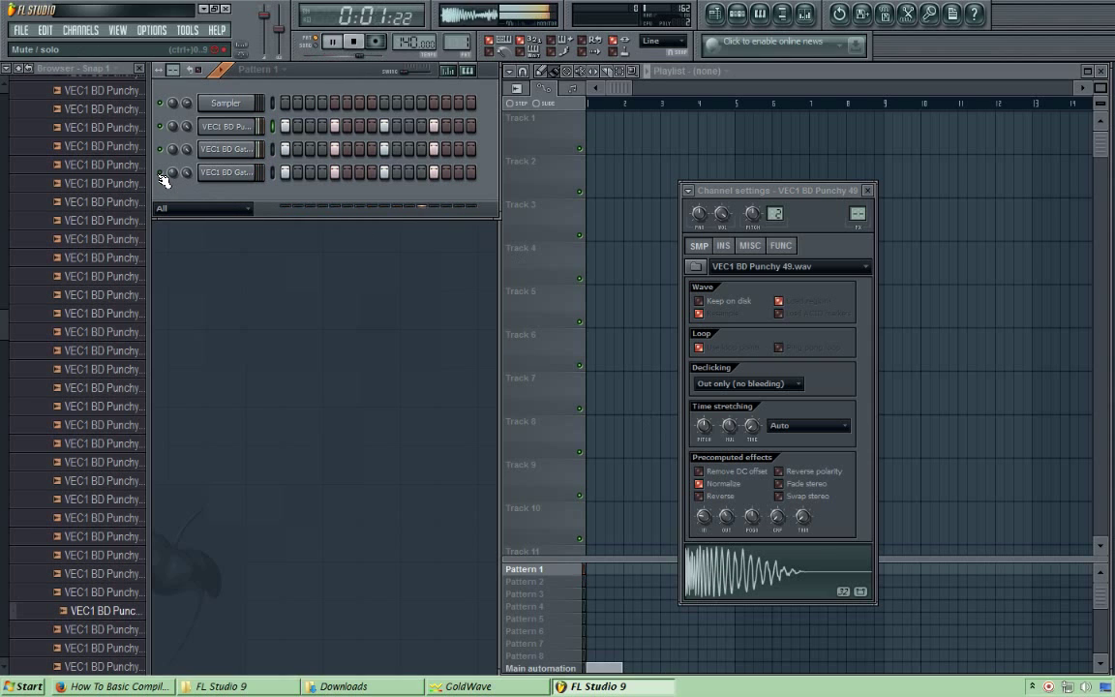
Normalize the VEC1 BD GateFX 02 channel and balance it with a shorter fade-in and a lower volume.
click(213, 173)
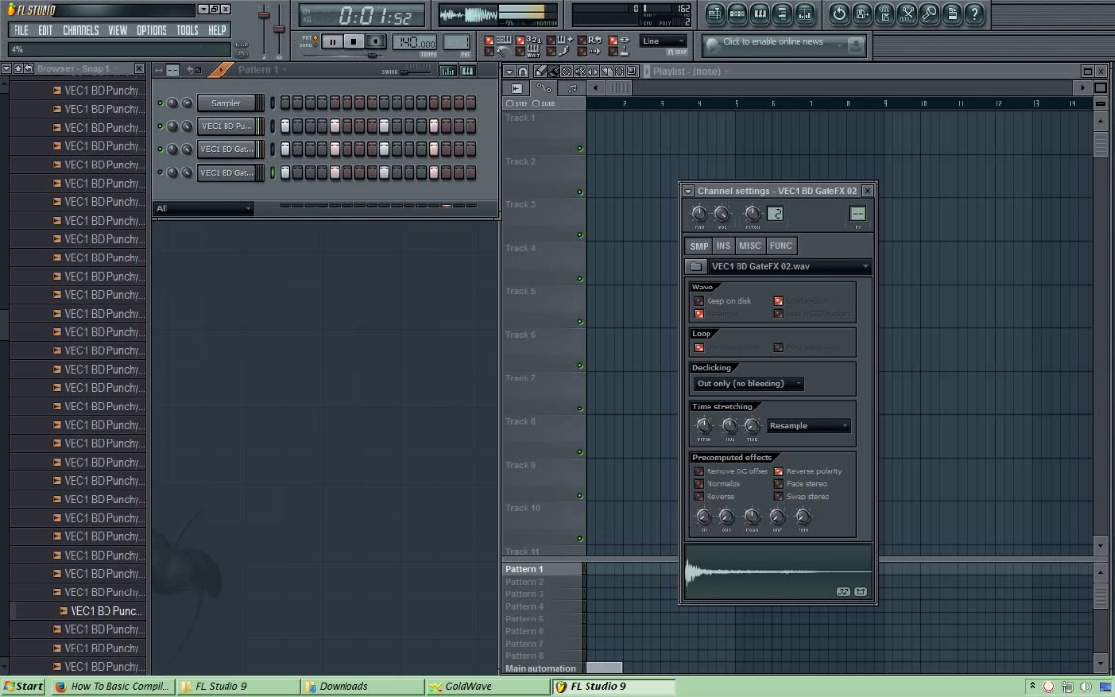
click(722, 486)
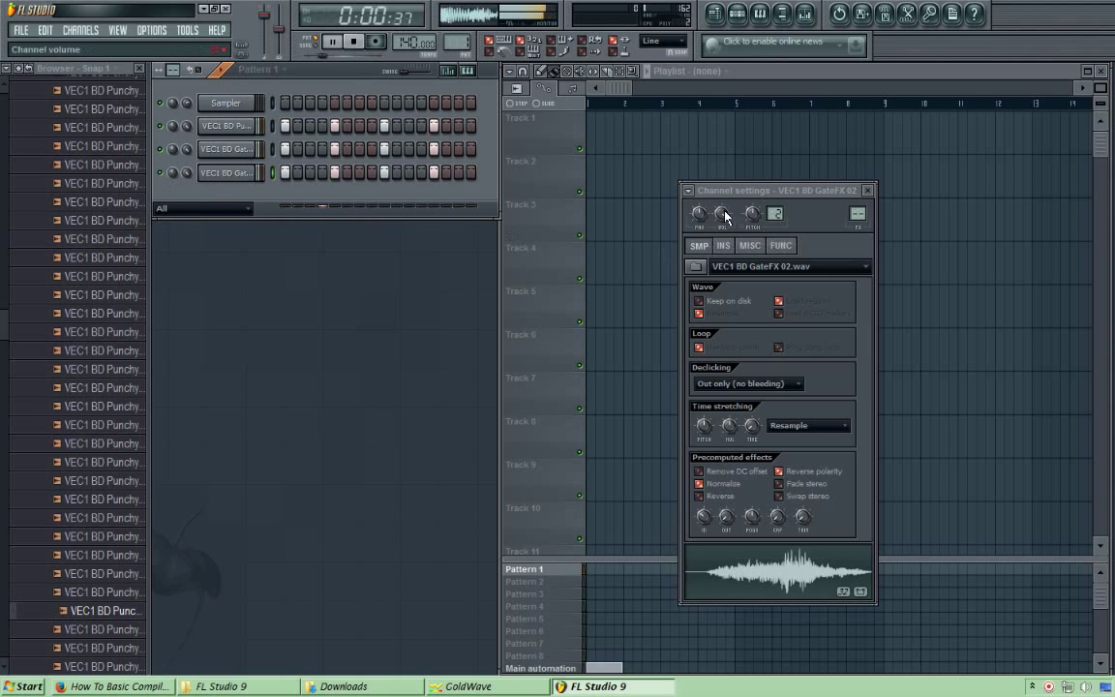
drag(703, 519, 704, 537)
drag(722, 214, 722, 240)
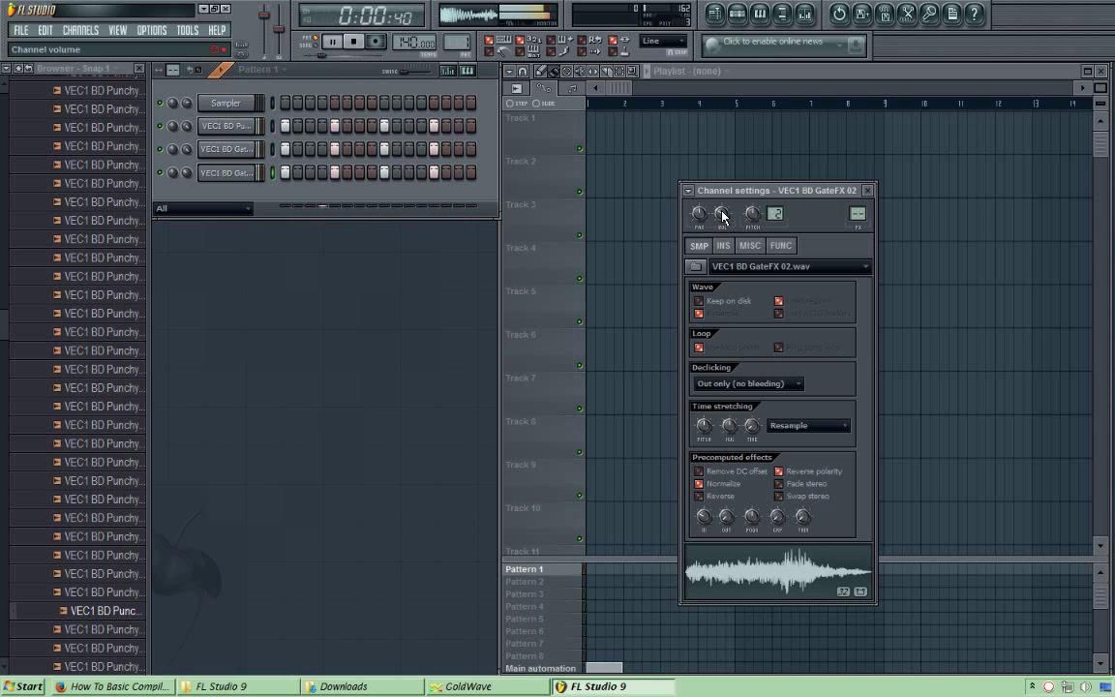
Reduce the fade-out of the VEC1 BD Punchy 49 sample and turn on its Reverse polarity.
click(225, 125)
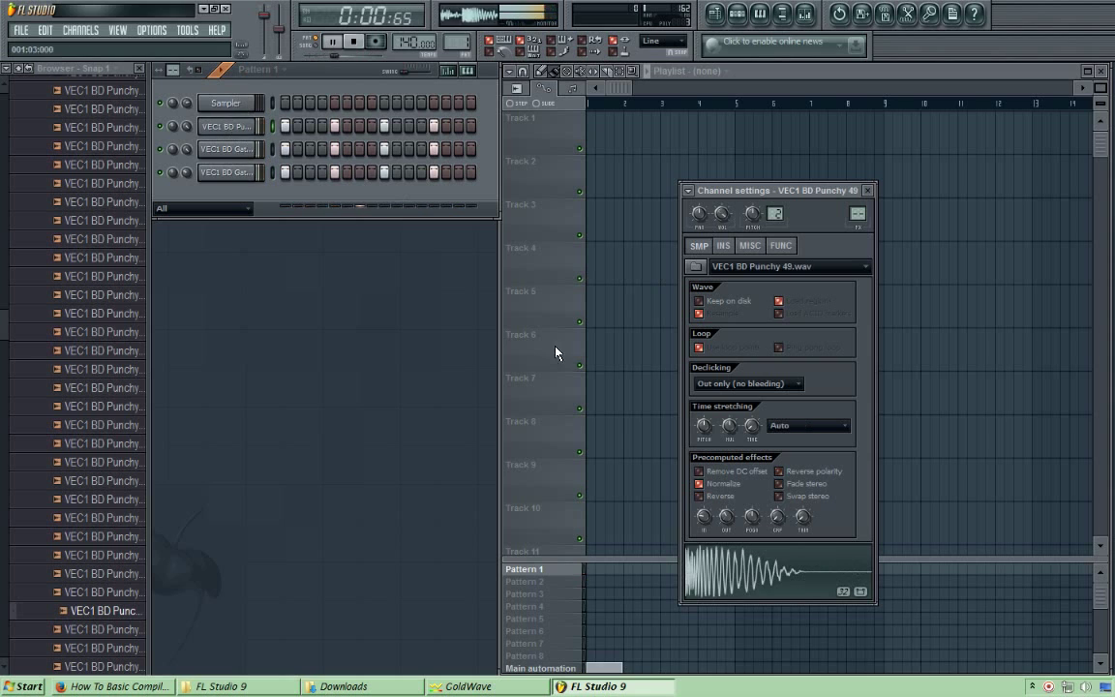
drag(697, 521, 697, 515)
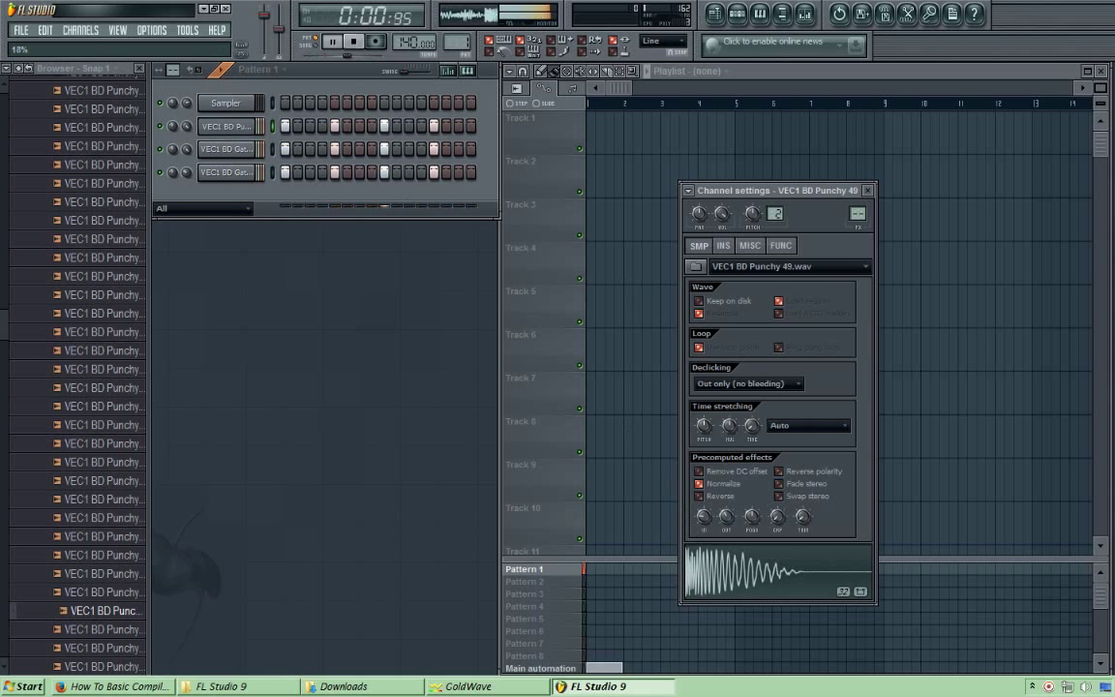
drag(727, 516, 727, 527)
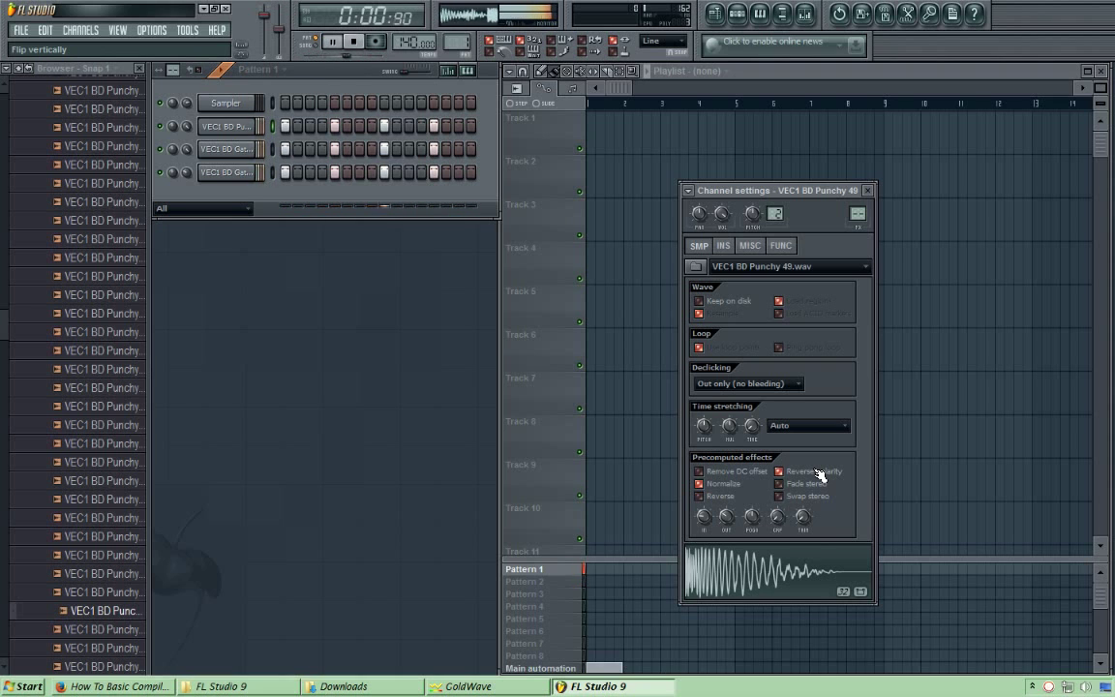
Load Maximus on the mixer's Master track and switch it to the next preset.
click(805, 15)
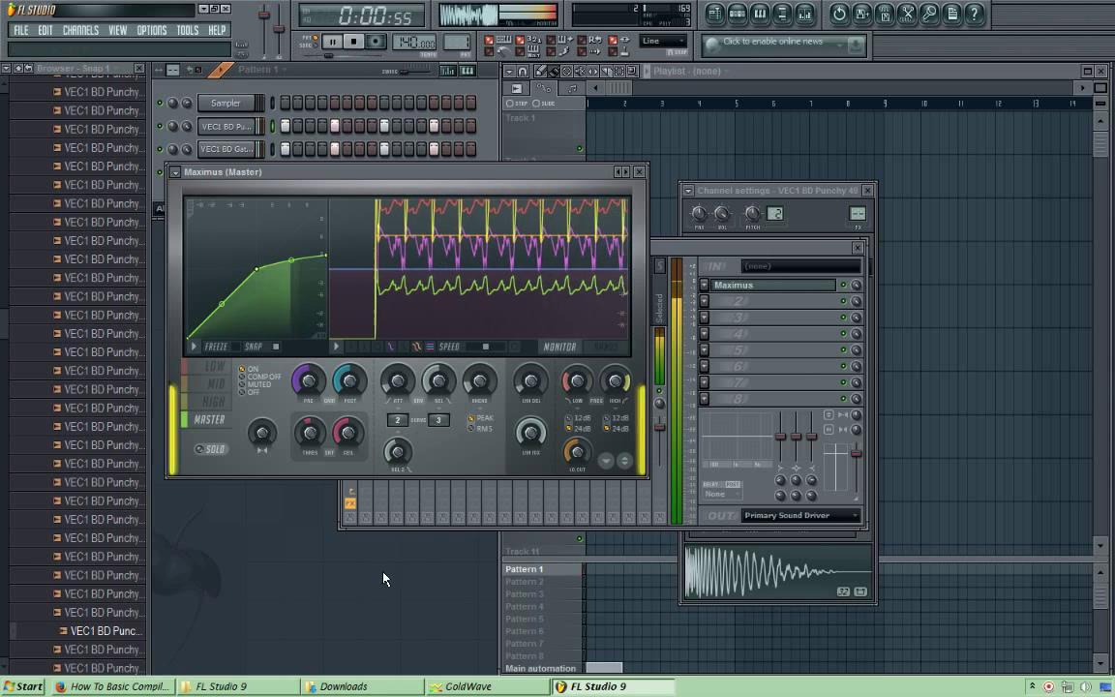
click(629, 173)
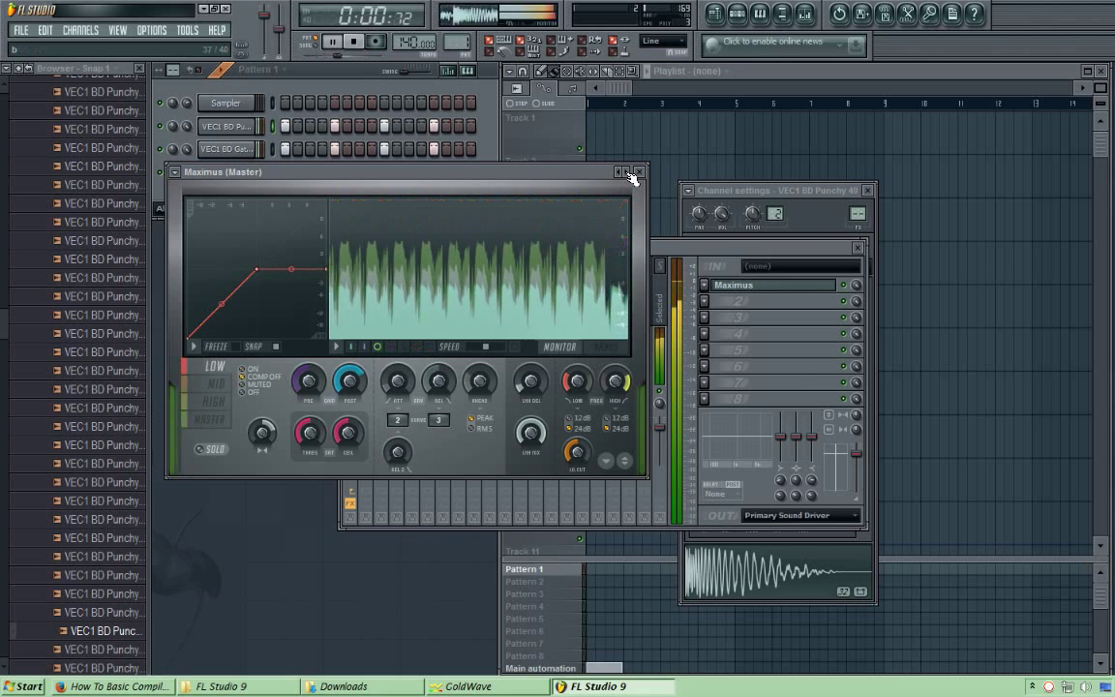
Advance Maximus on the Master track through preset c to preset d.
click(629, 173)
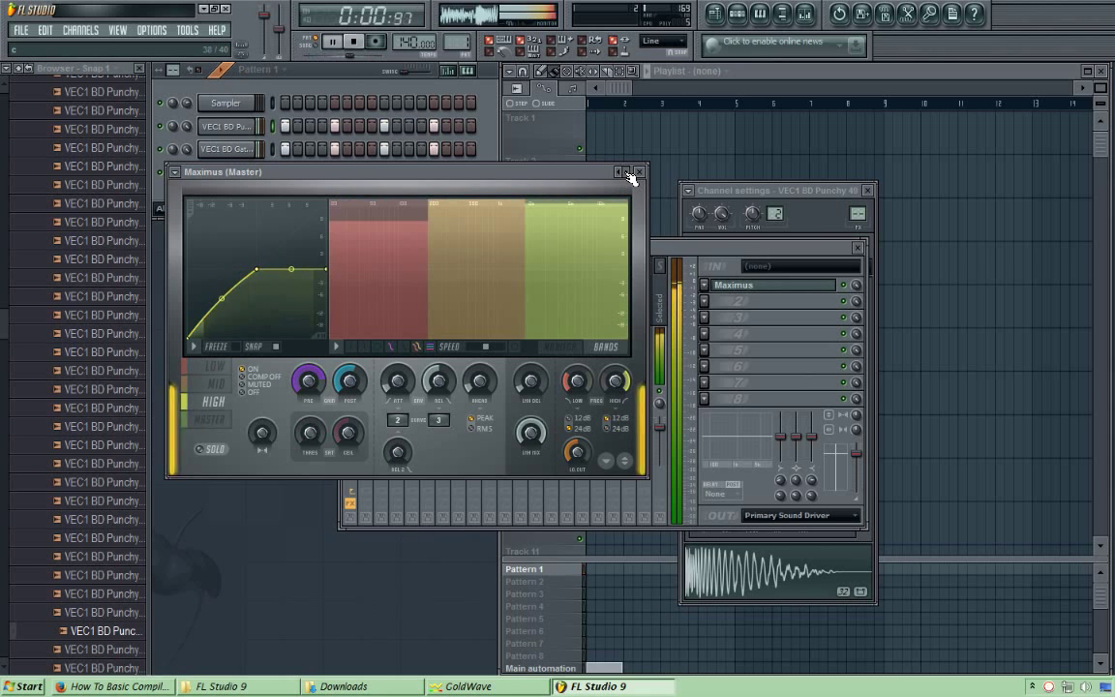
click(629, 173)
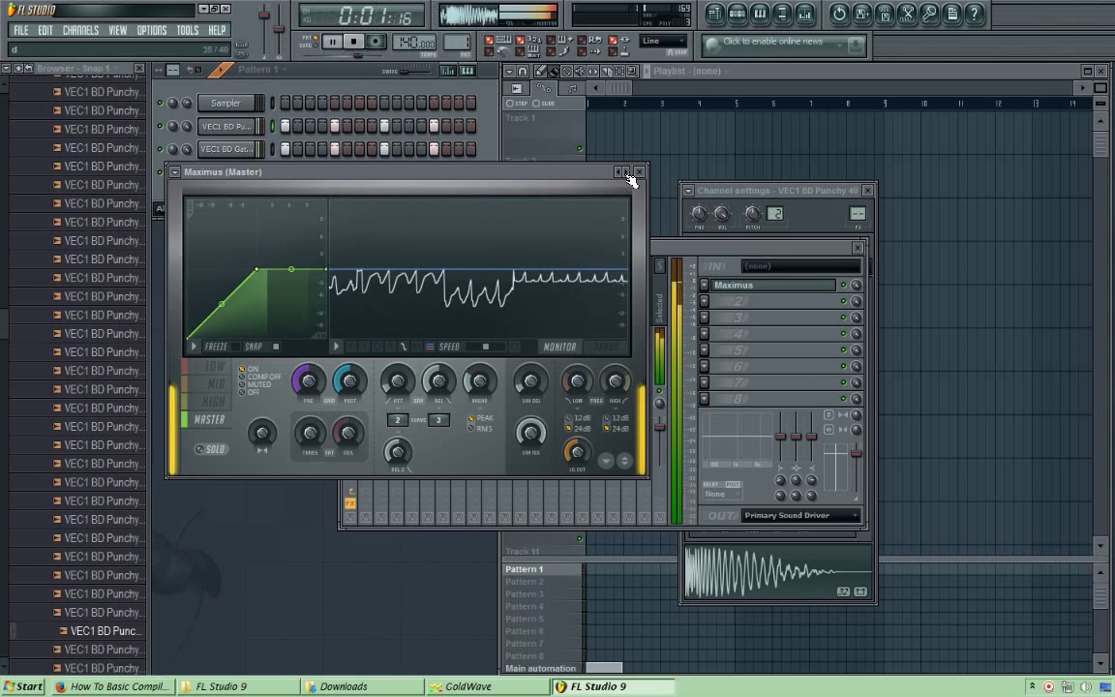
Add Soundgoodizer to the Master track's second effect slot, set it to mode D and close the Maximus window.
key(F9)
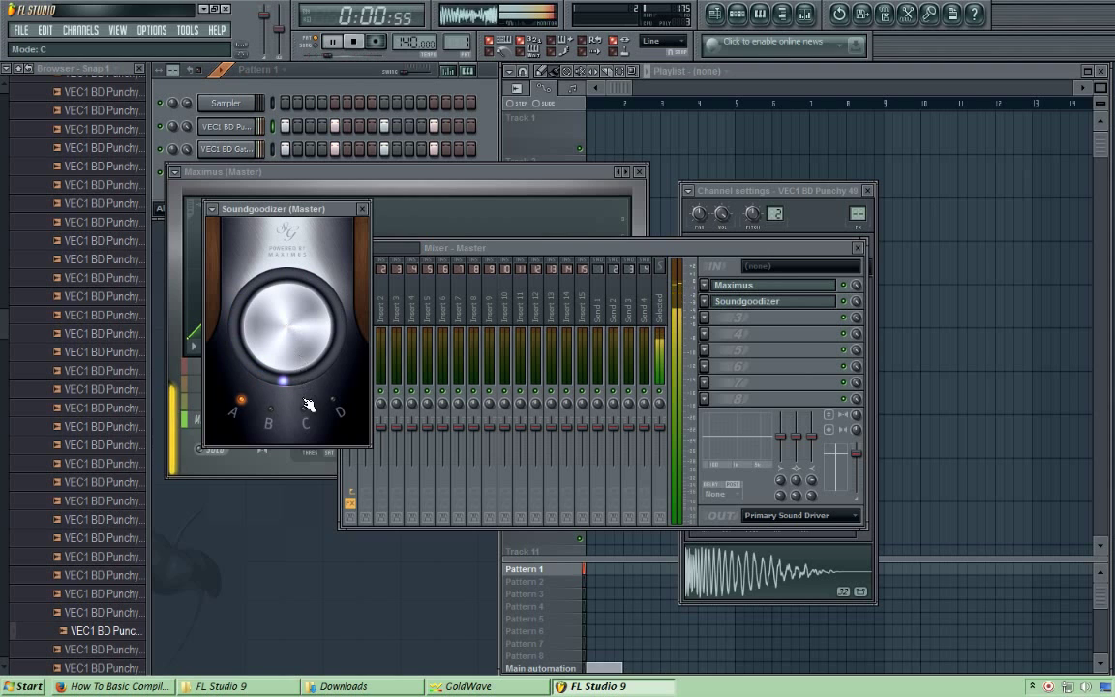
click(336, 405)
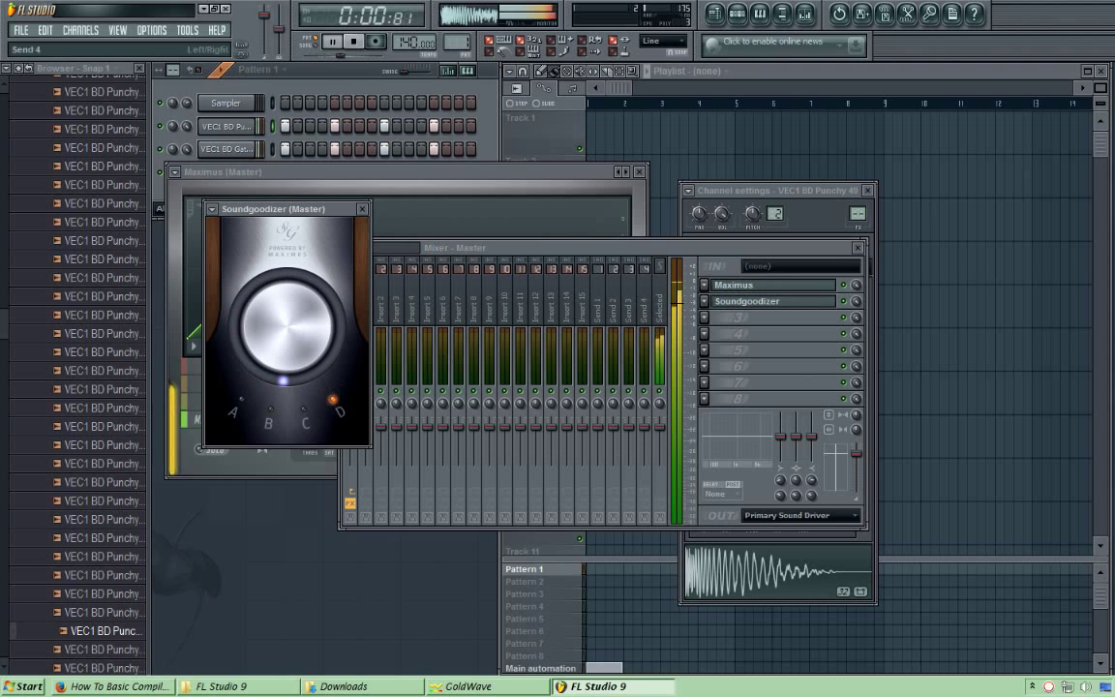
click(646, 269)
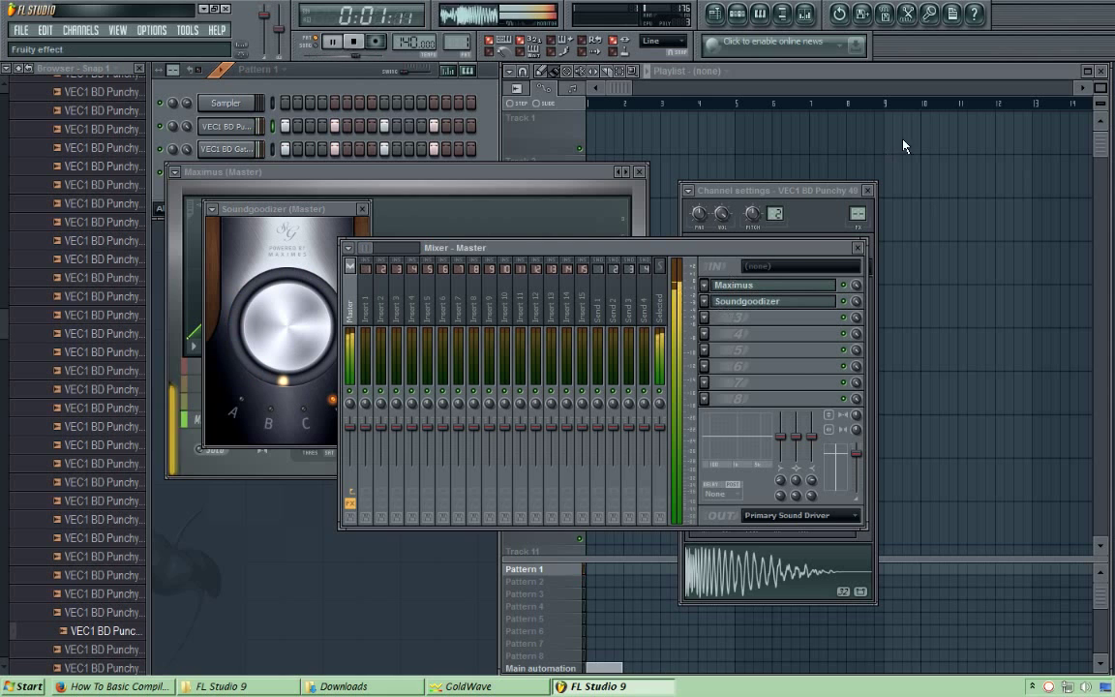
key(F1)
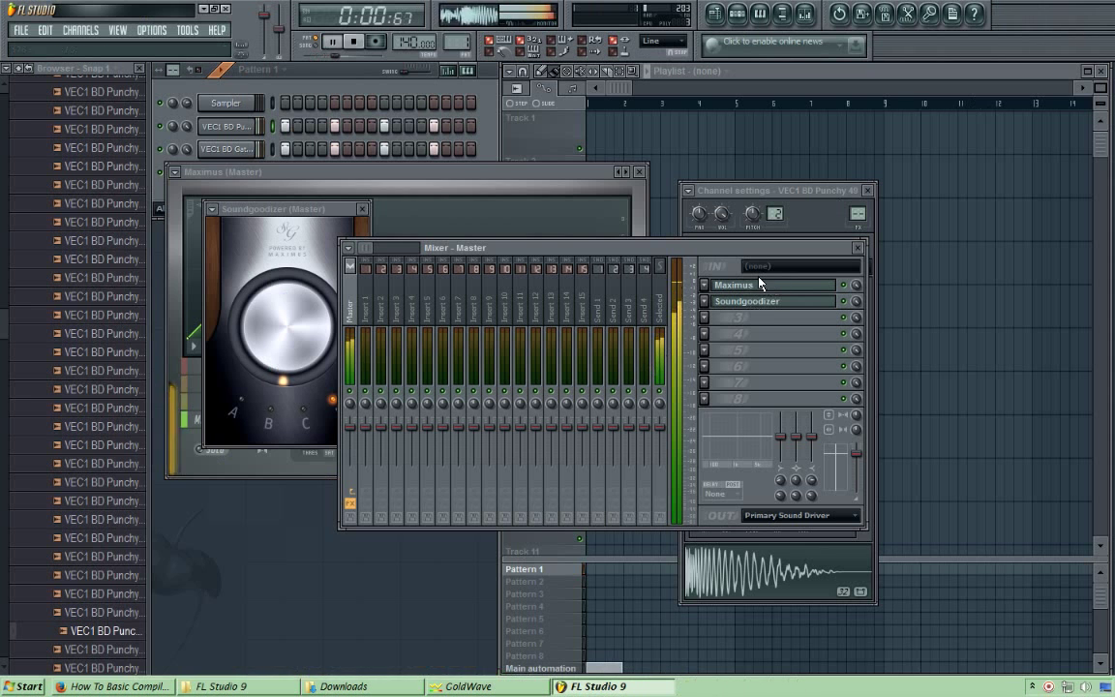
click(761, 284)
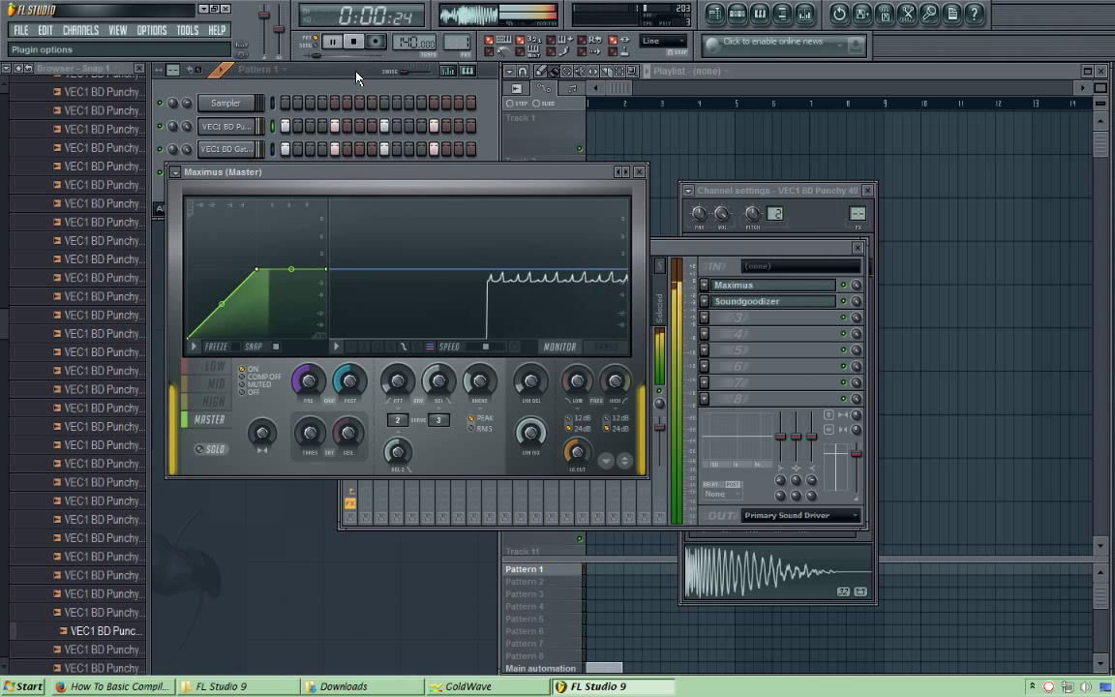
click(640, 172)
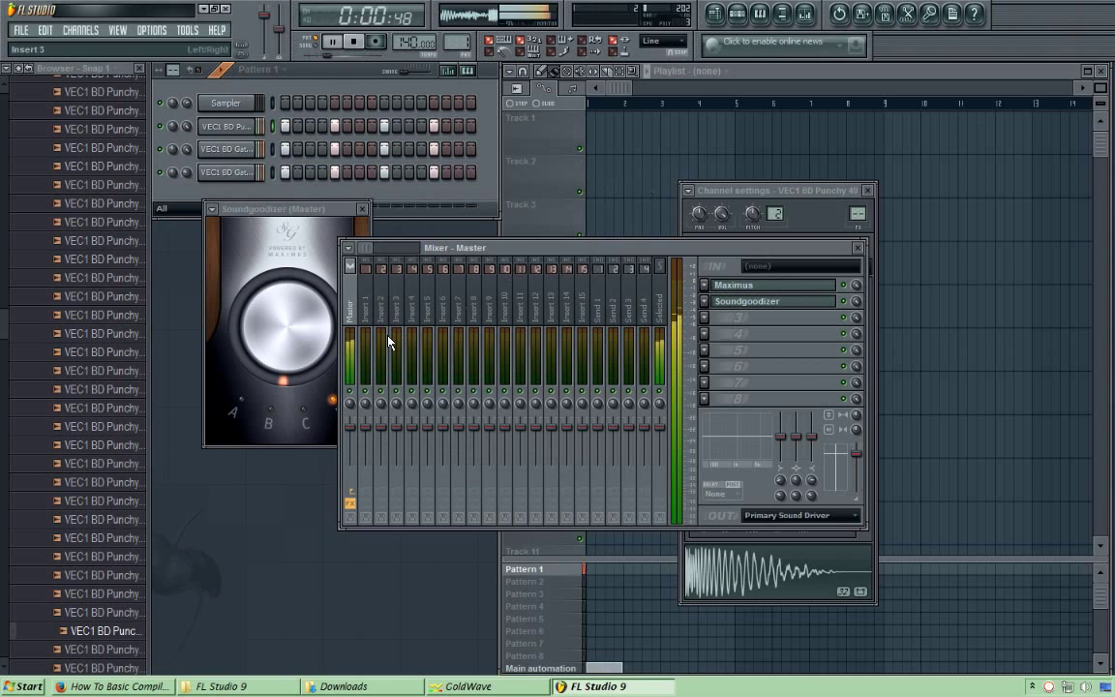
Try Soundgoodizer modes C and B, then settle on mode A with the amount at roughly a quarter.
drag(287, 324, 288, 295)
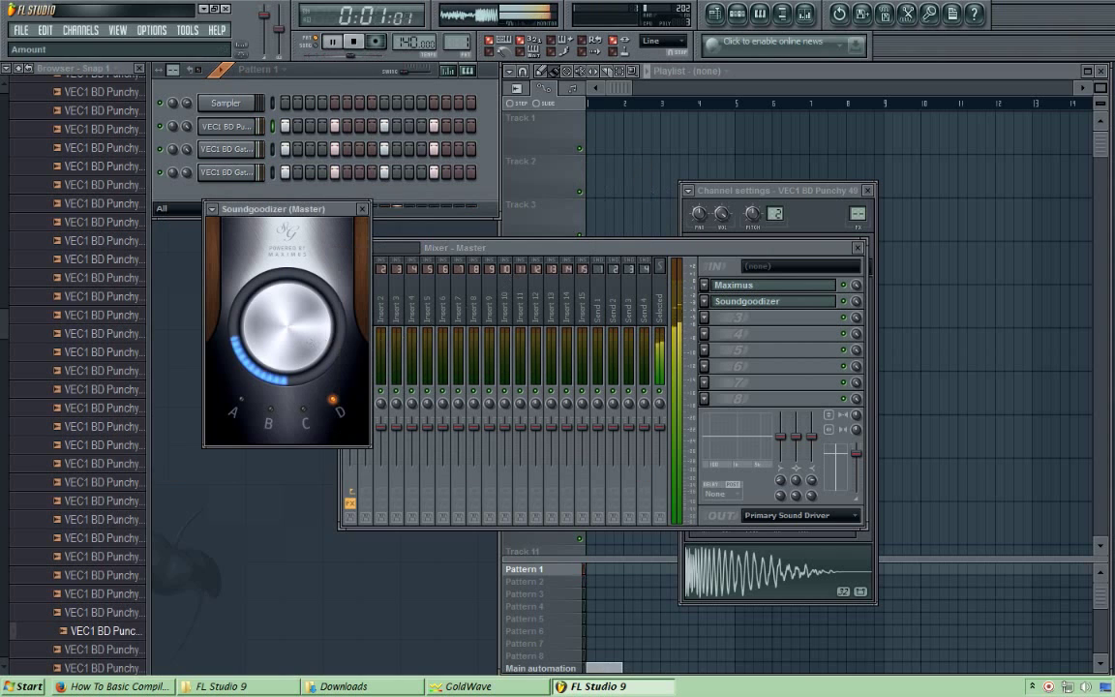
click(304, 412)
click(275, 415)
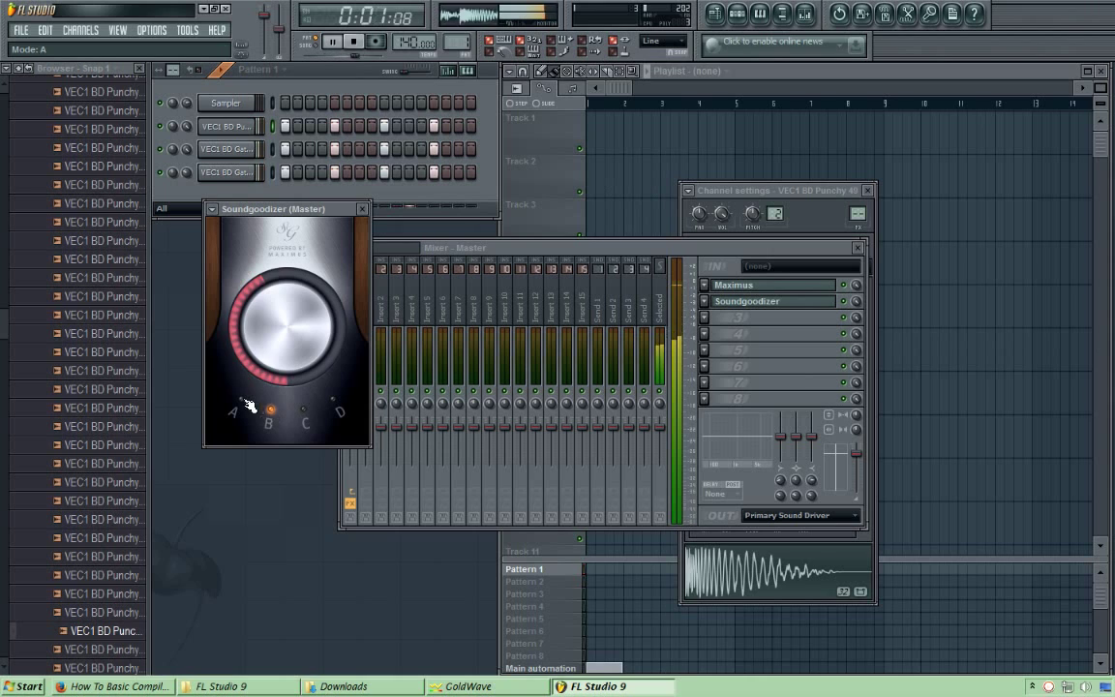
click(236, 405)
drag(268, 341, 268, 368)
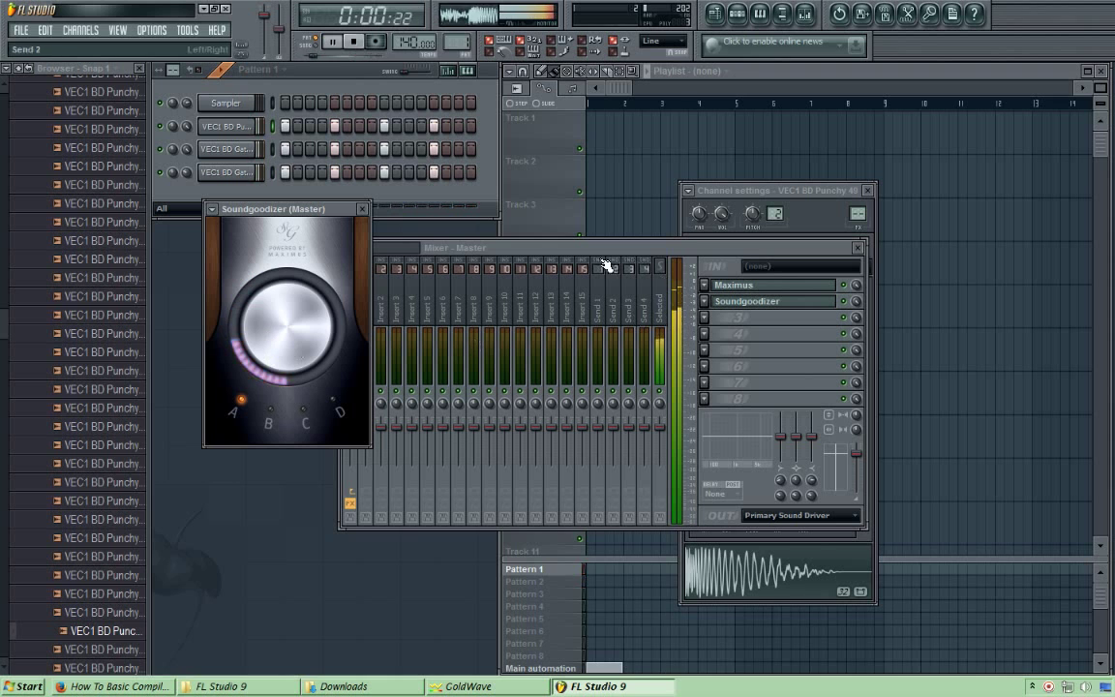
Replace the VEC1 BD GateFX 37 channel's sample with VEC1 BD GateFX 24 from the VEC1 GateFX folder and play the pattern.
scroll(4, 281, up, 10)
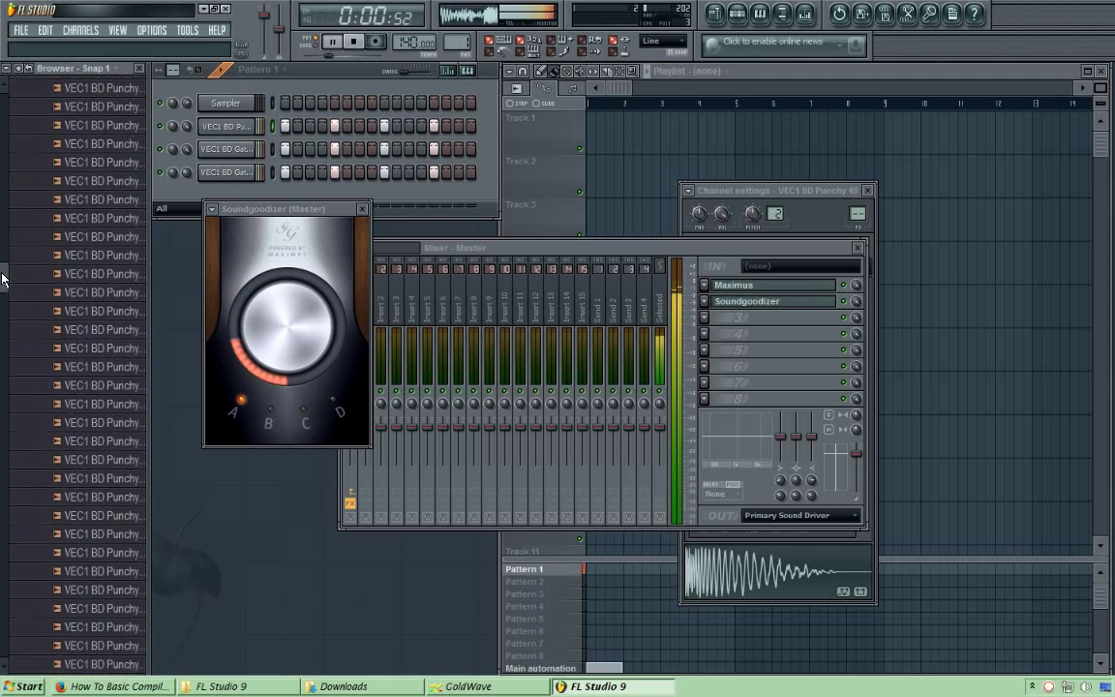
click(129, 547)
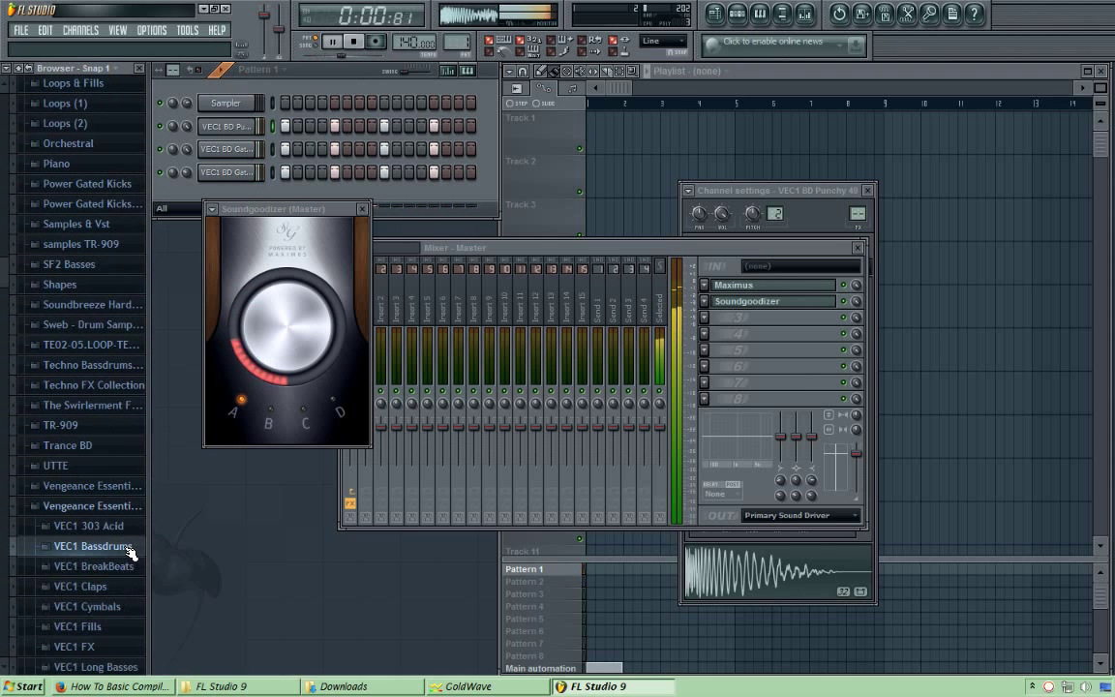
click(225, 149)
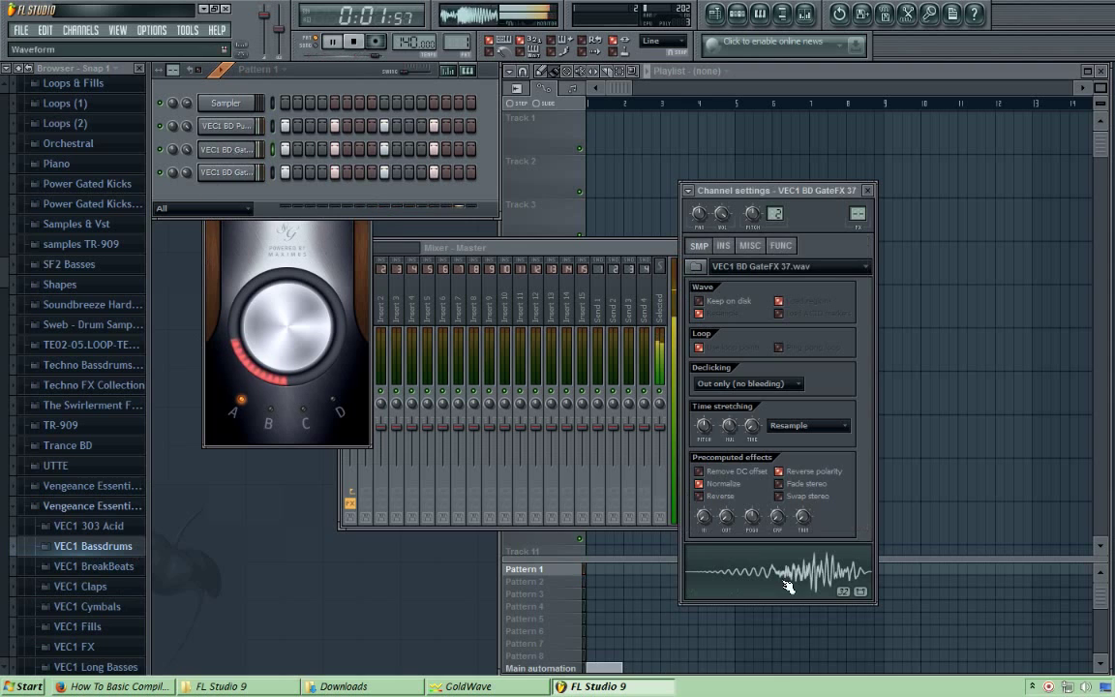
click(357, 42)
click(128, 547)
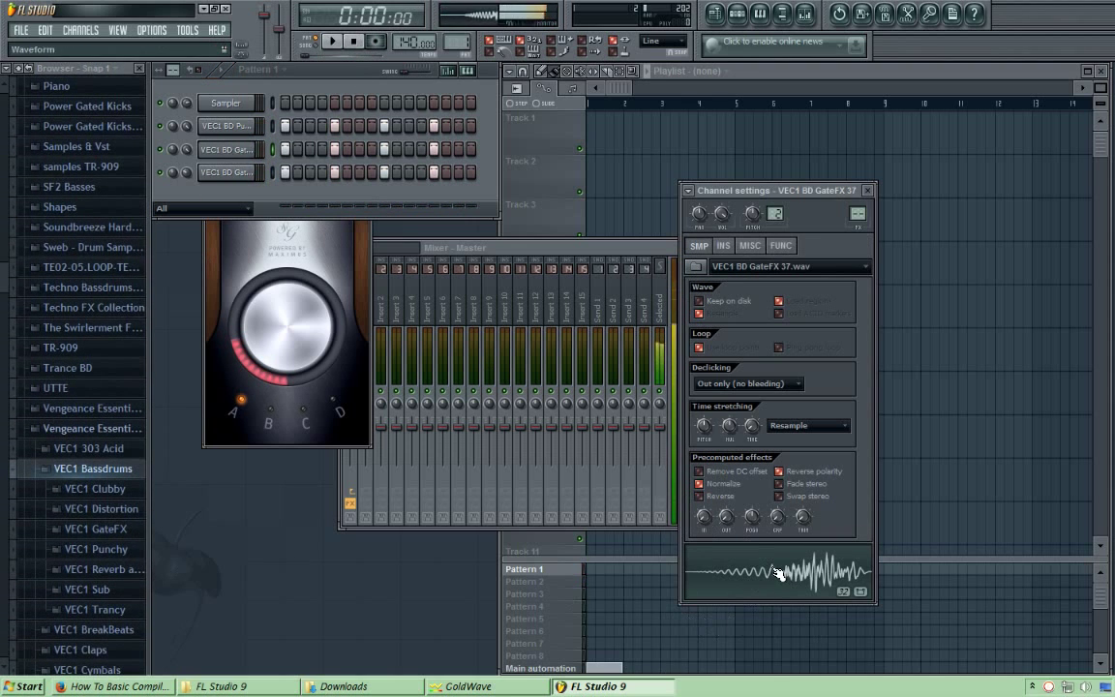
click(48, 526)
click(113, 540)
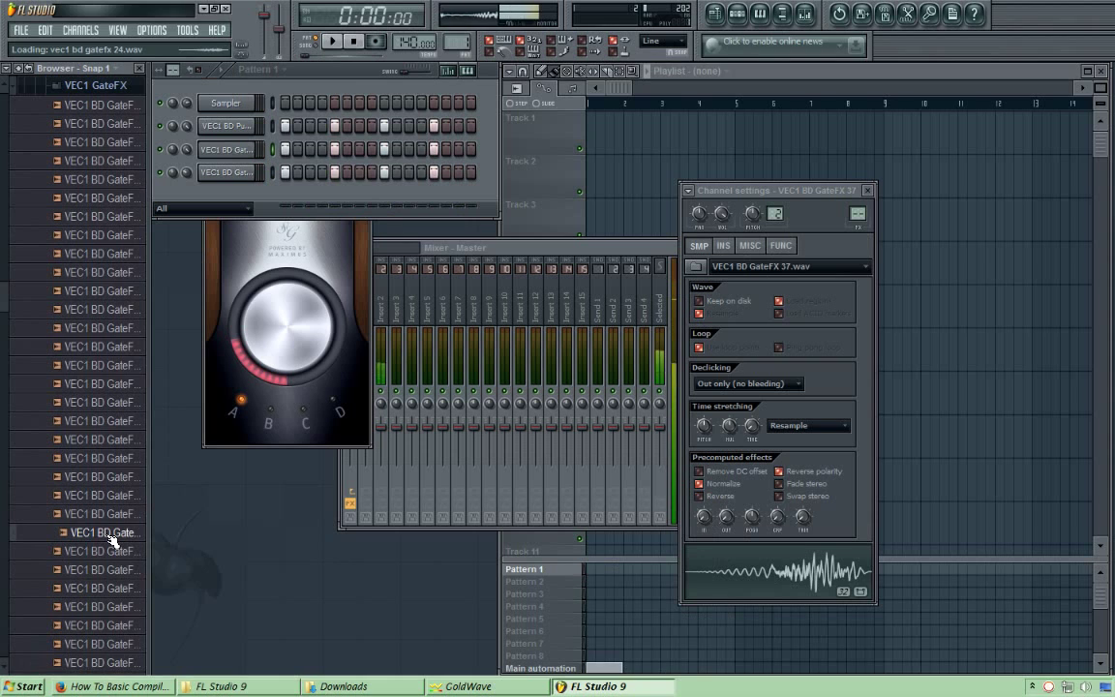
drag(111, 539, 233, 151)
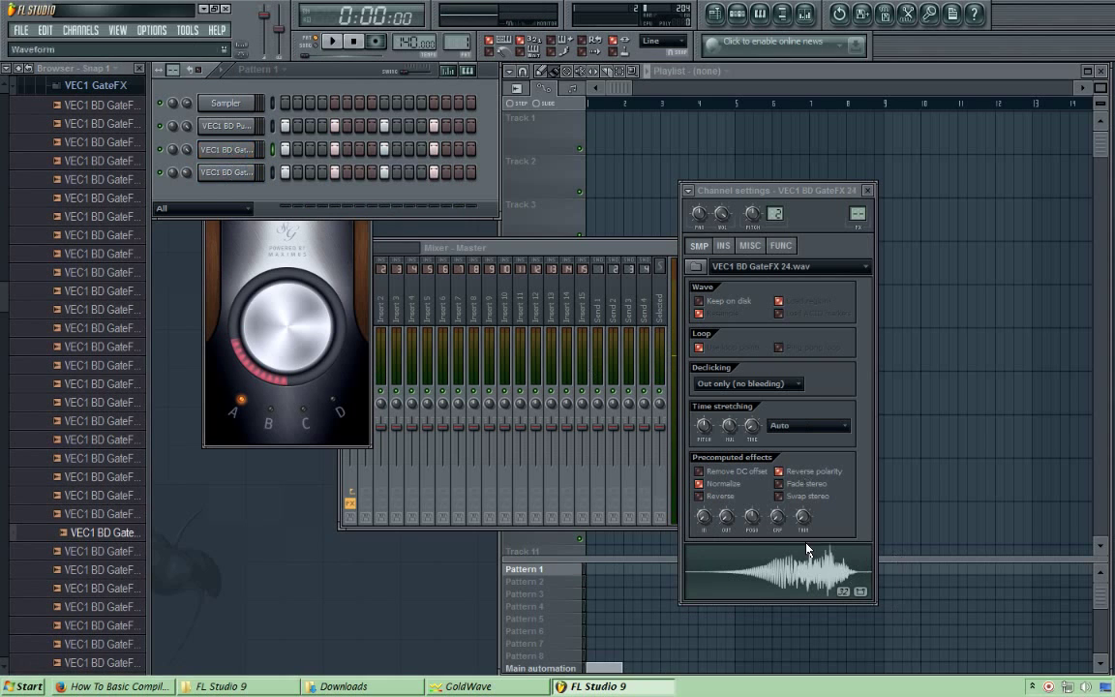
key(space)
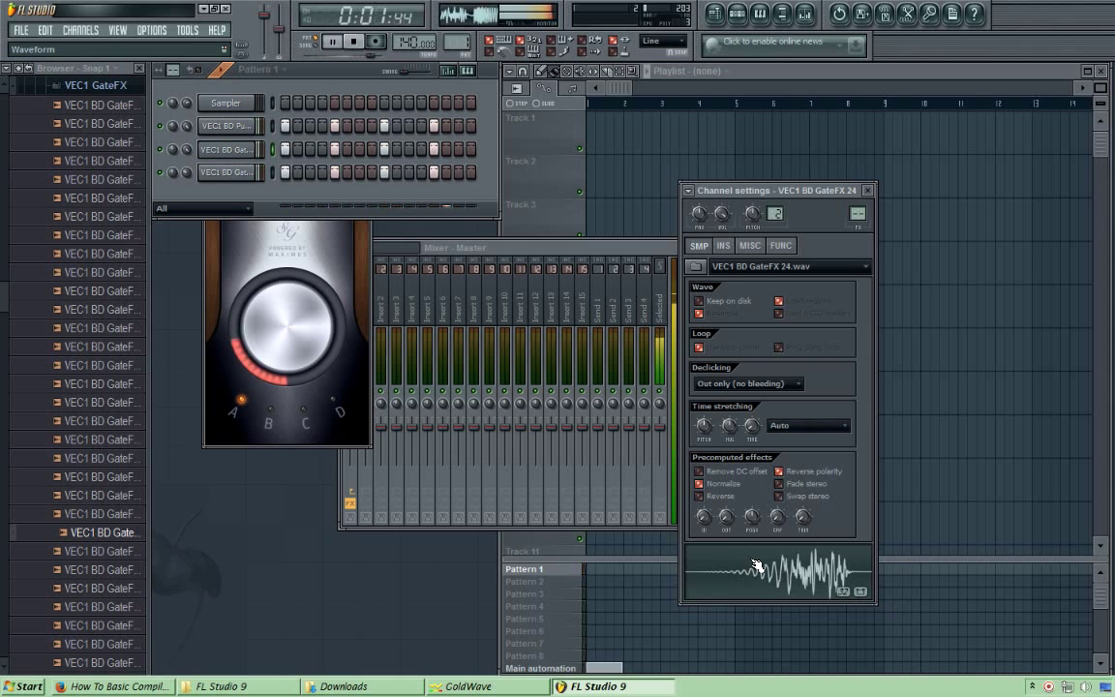
Lengthen the fade-out of the VEC1 BD Punchy 49 sample and keep the VEC1 BD GateFX 24 channel normalized at 71% volume.
click(700, 483)
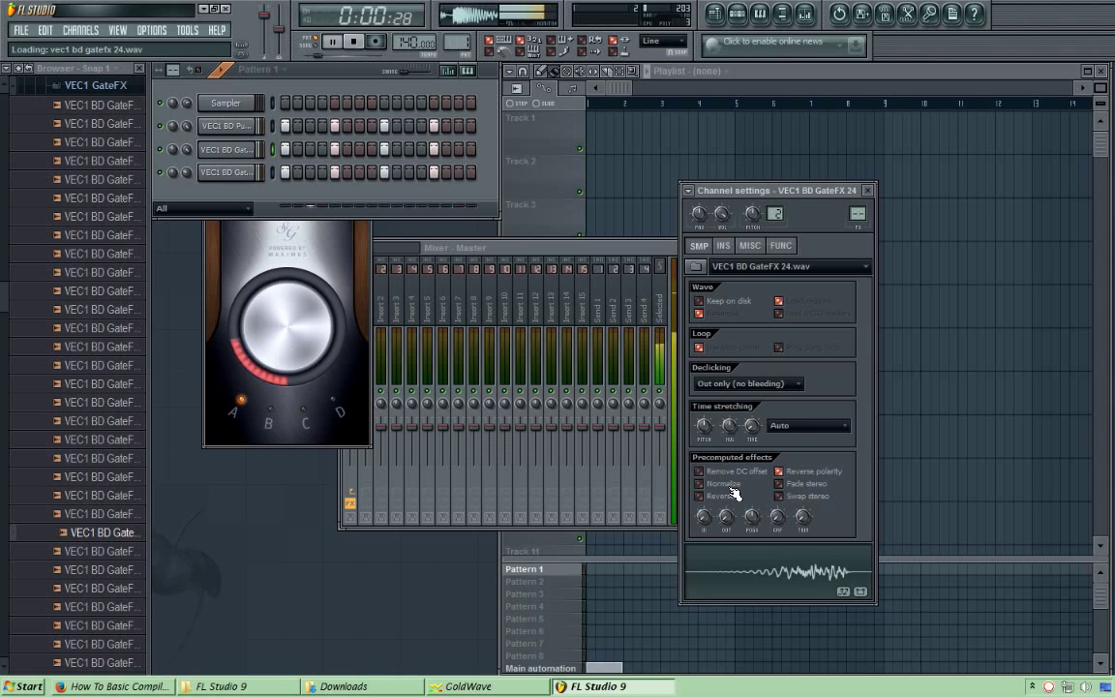
click(226, 126)
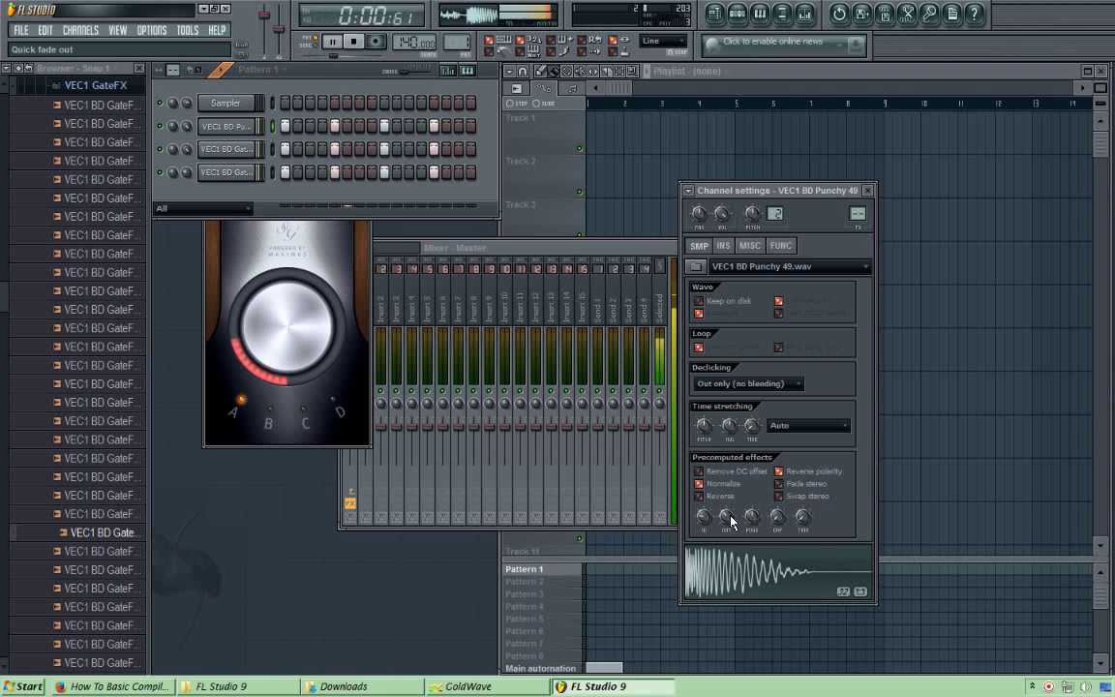
click(225, 151)
click(726, 485)
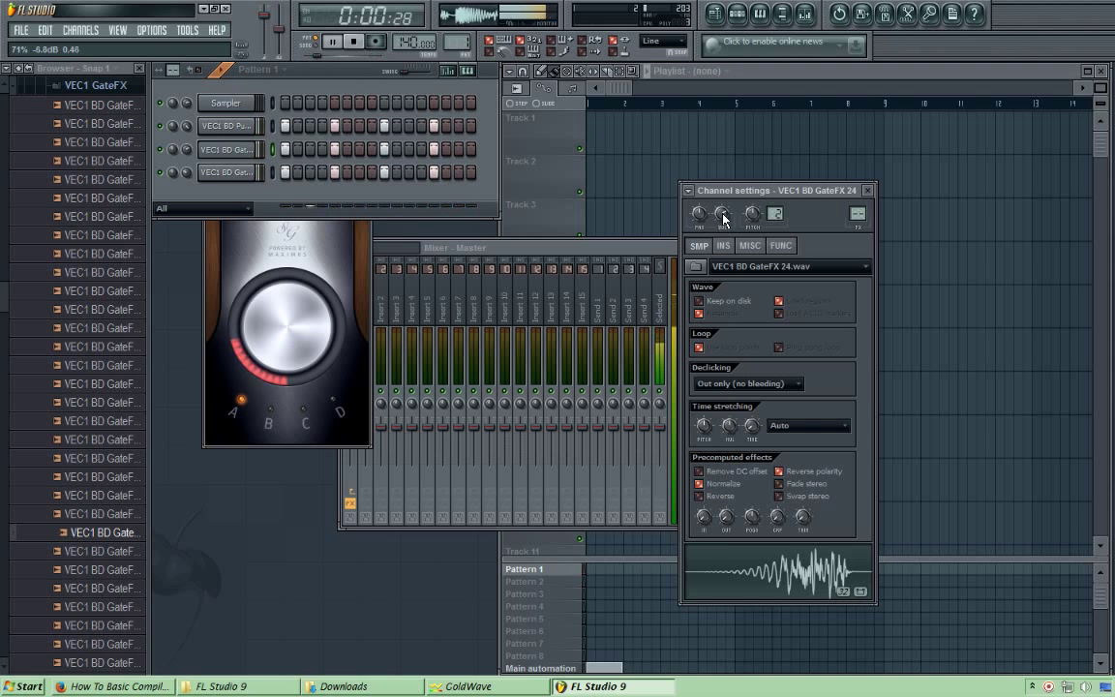
Replace the VEC1 BD GateFX 02 sample with VEC1 BD GateFX 07, shorten its fade-in and turn off Normalize.
click(225, 172)
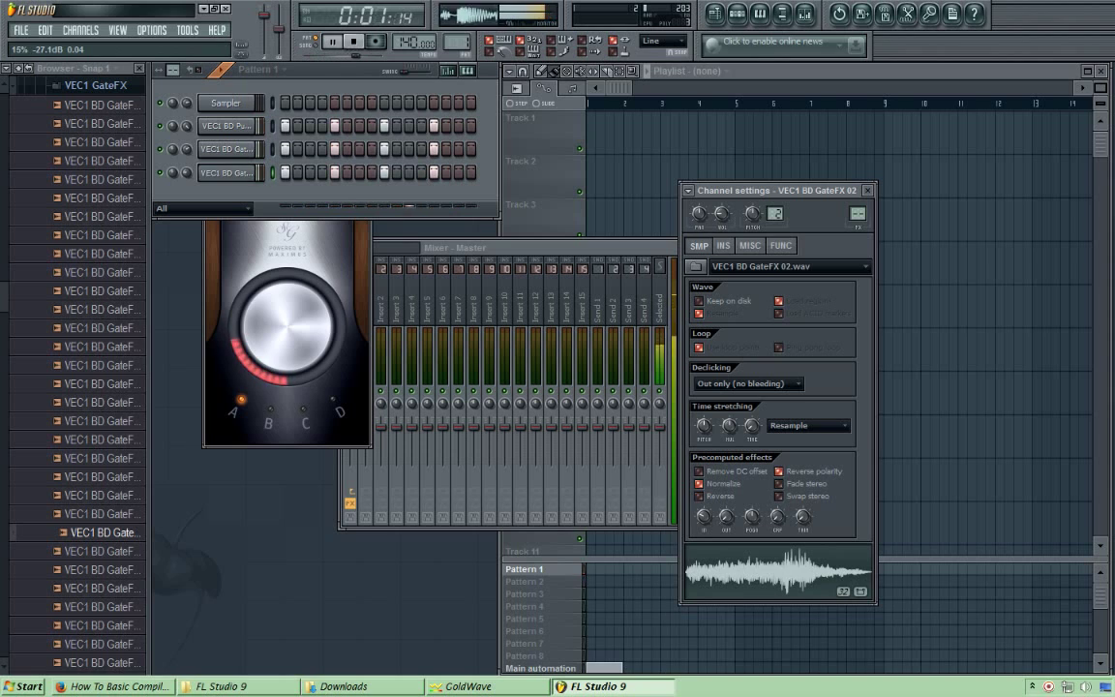
drag(93, 221, 229, 180)
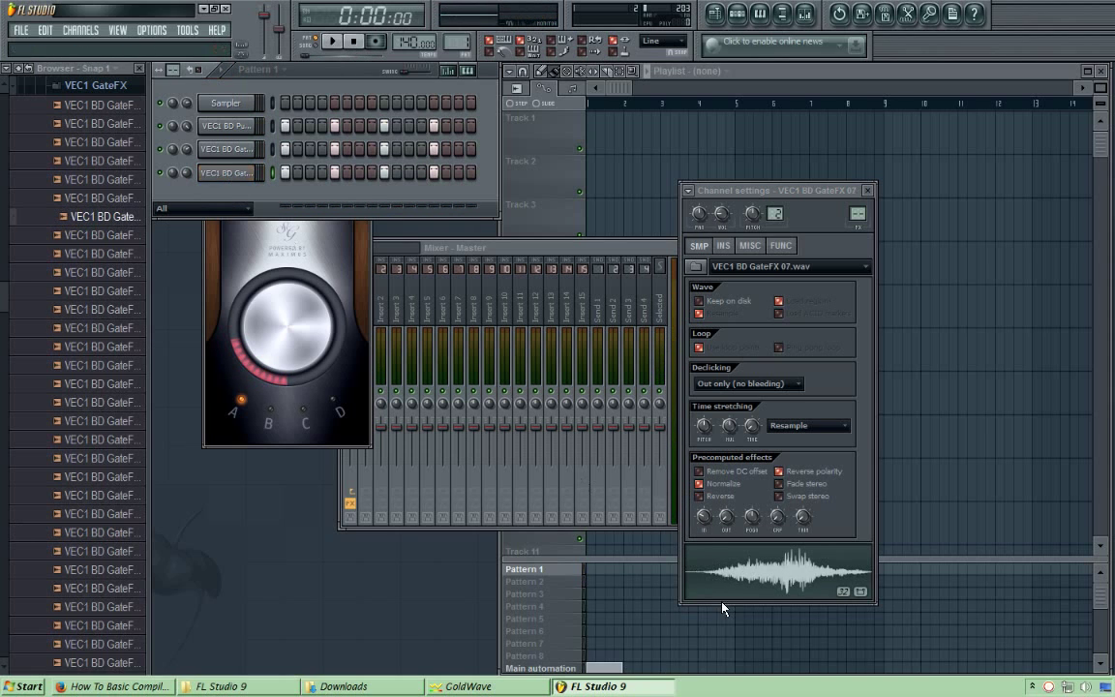
drag(714, 515, 710, 525)
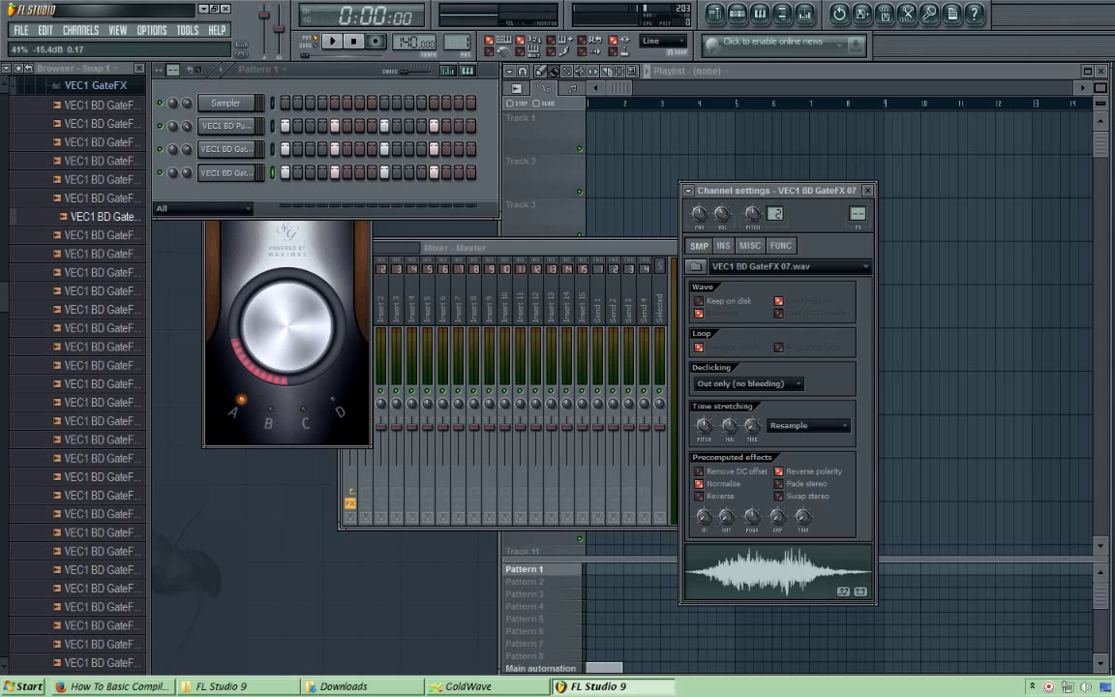
click(733, 487)
key(space)
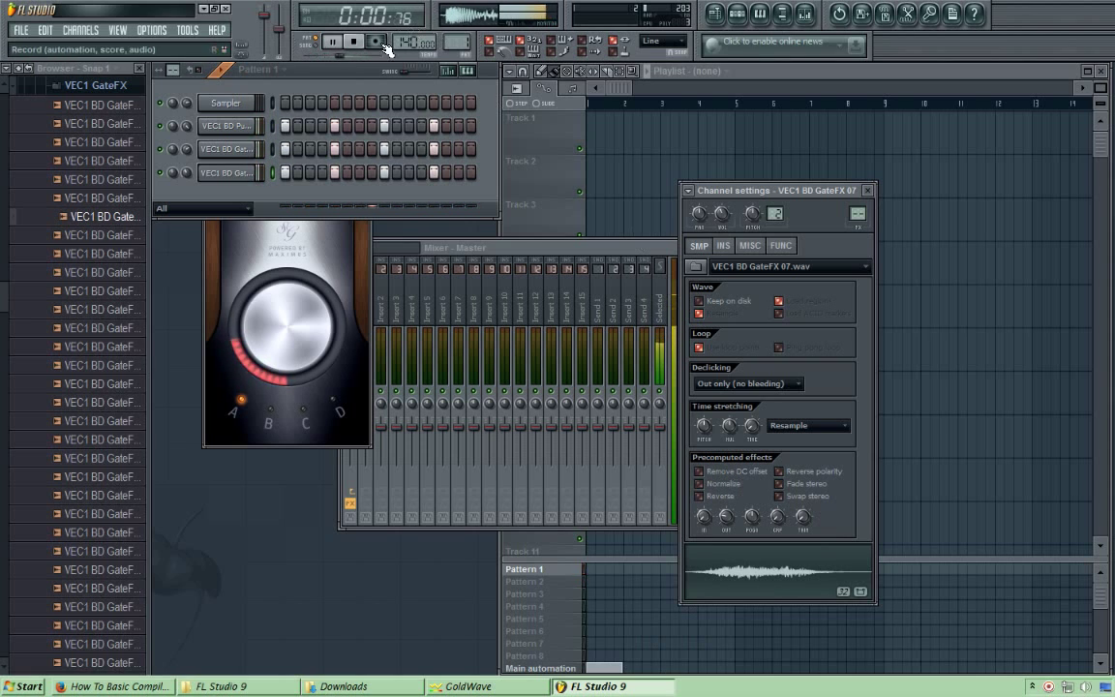
Fill bars 1 to 8 of the playlist with Pattern 1 and play the arrangement in song mode.
click(346, 245)
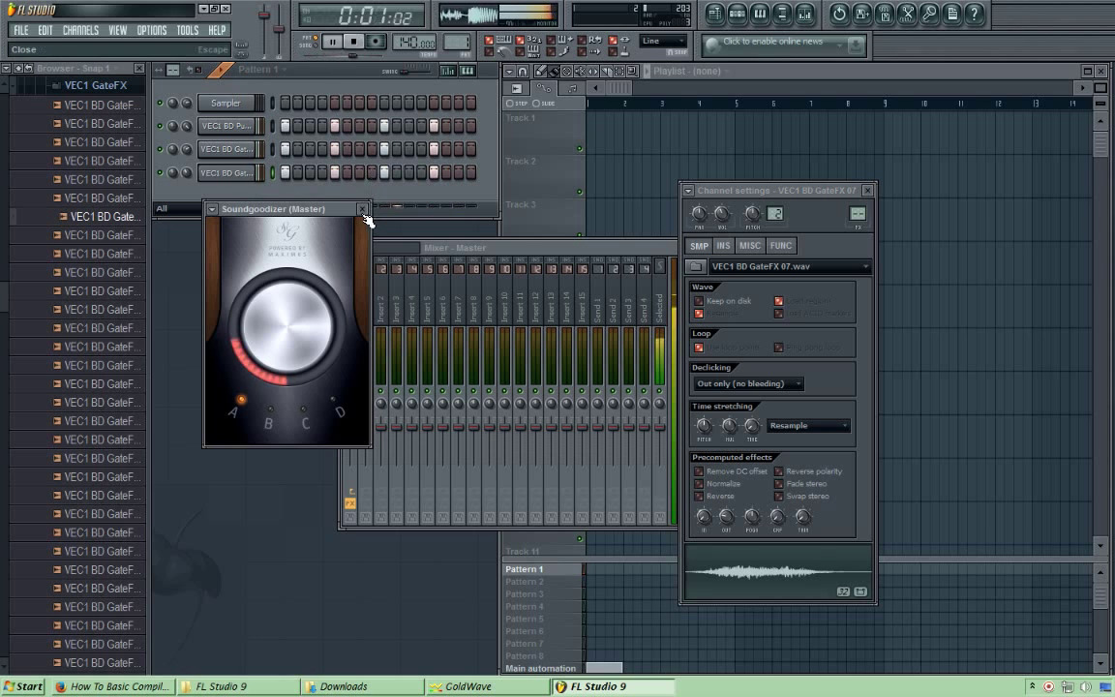
click(355, 42)
click(631, 283)
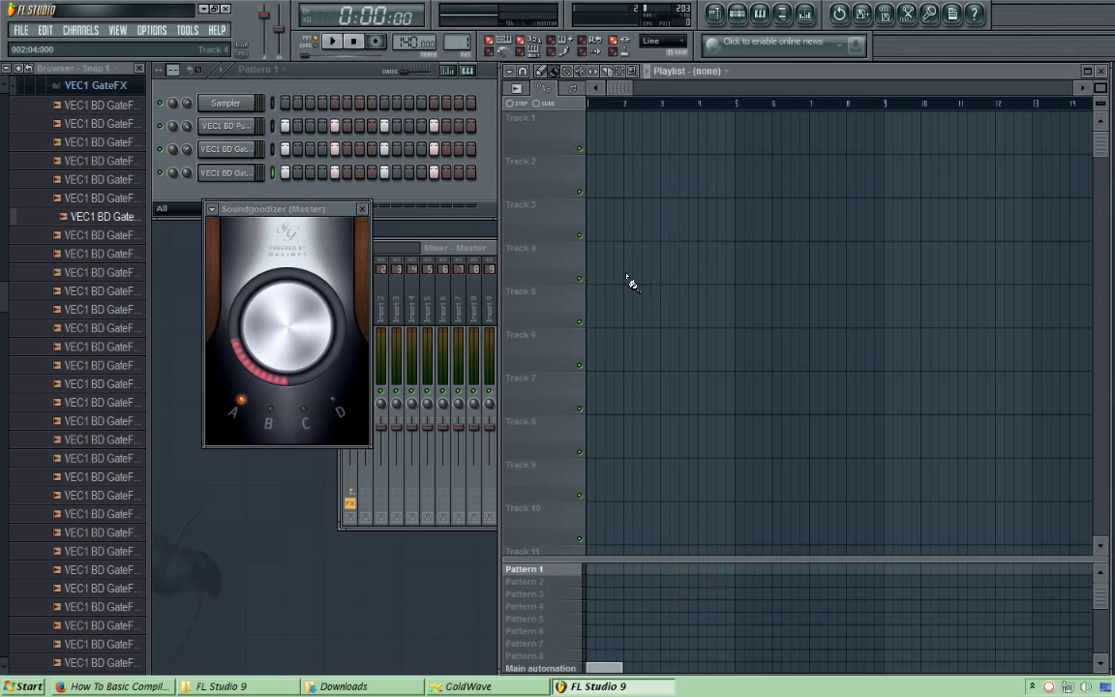
drag(595, 573, 776, 570)
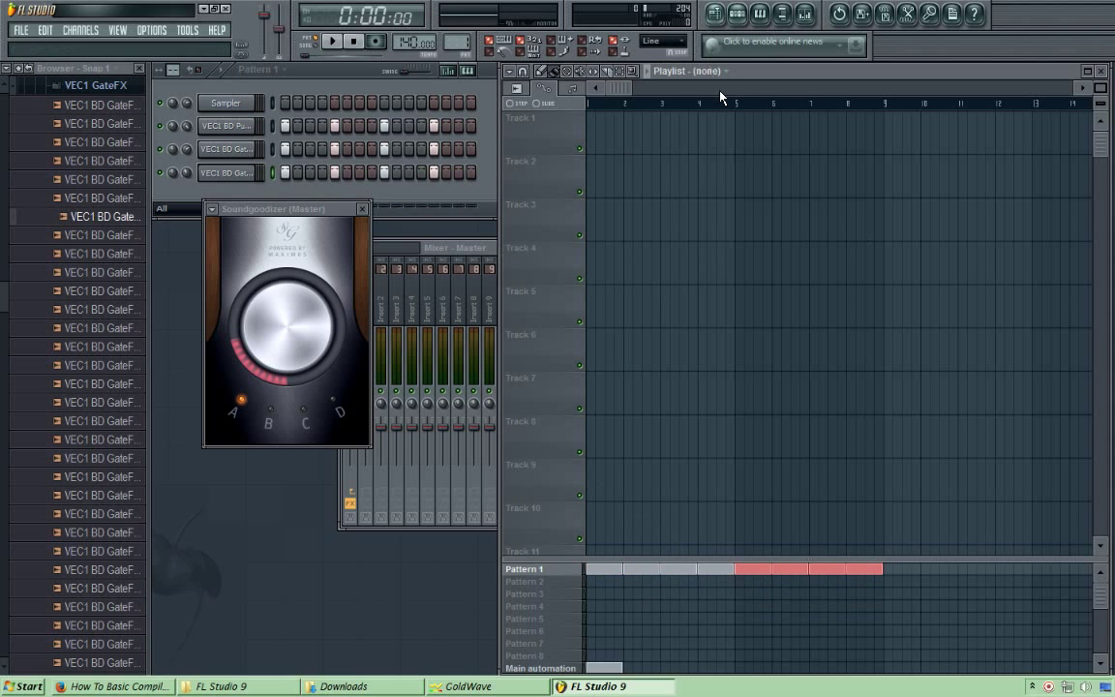
click(330, 40)
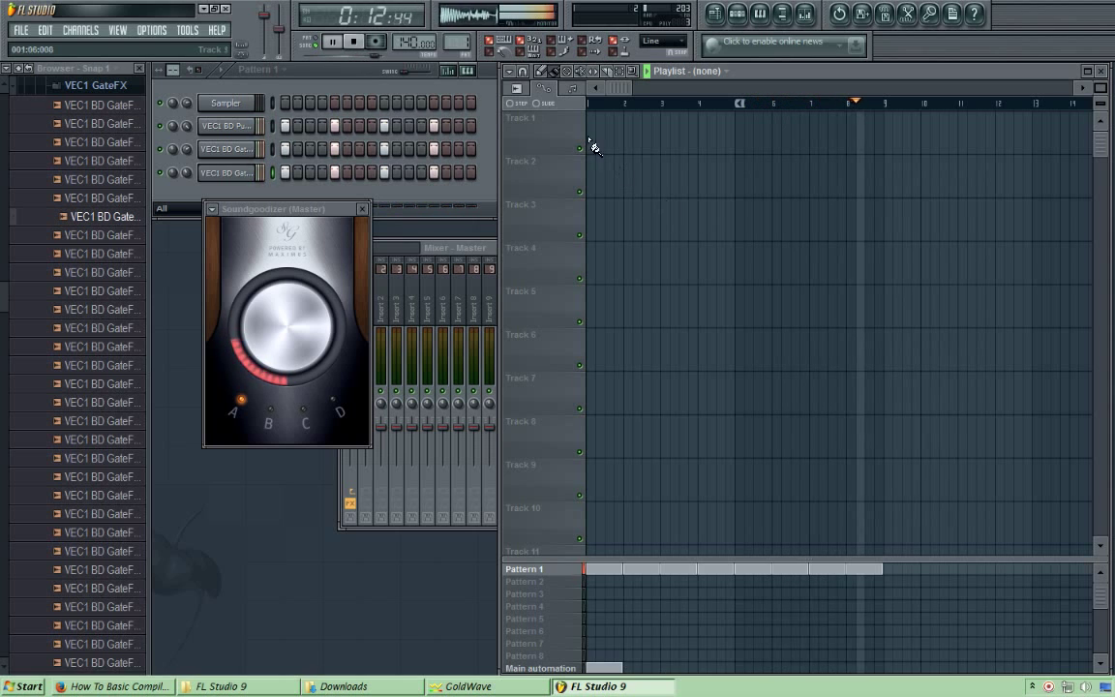
click(356, 43)
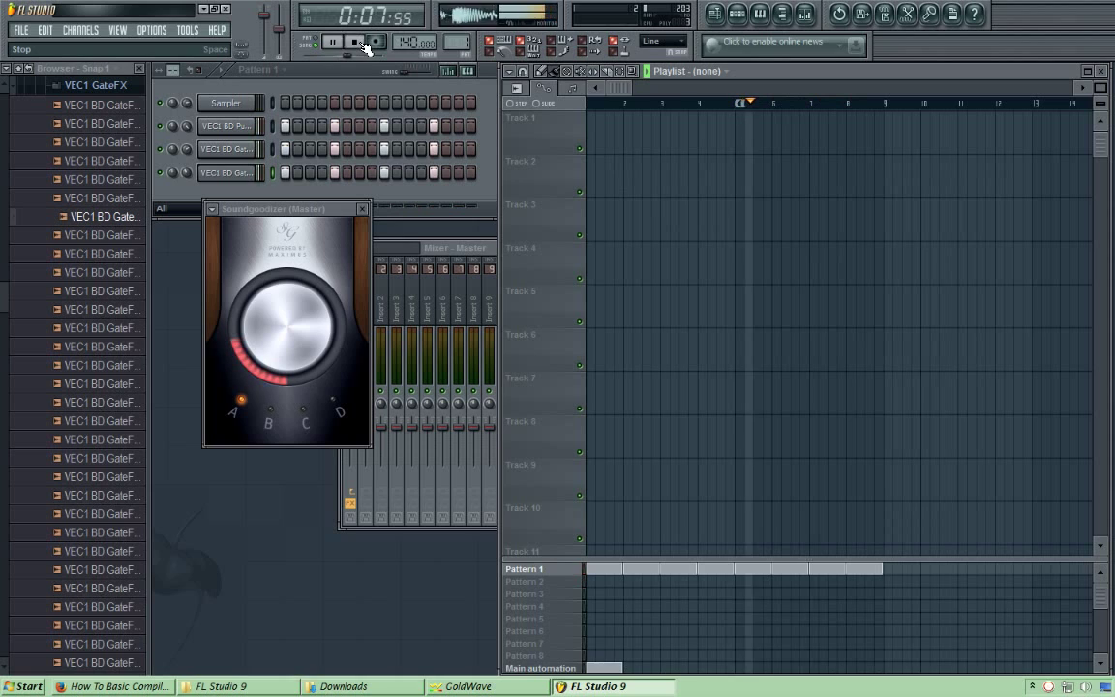